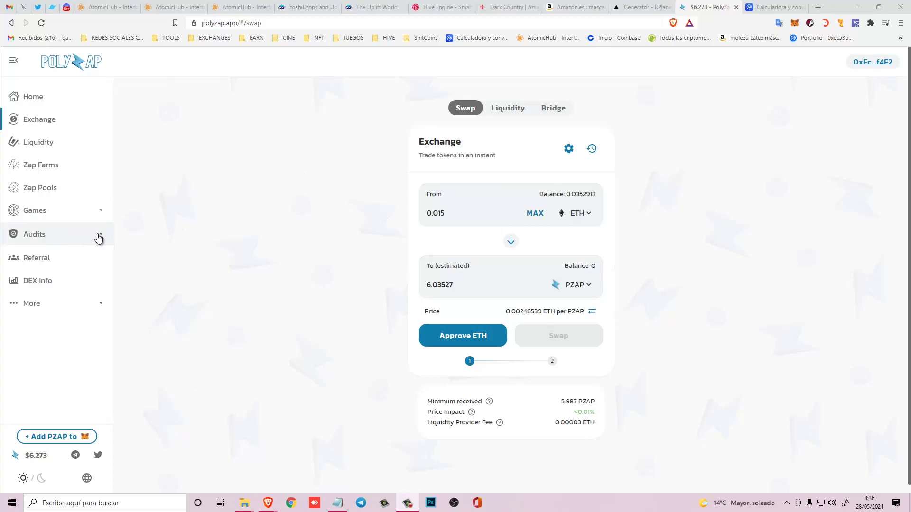
Review the site's audit list and check the dollar value of 0.015 ETH in the CoinMarketCap converter.
{"action": "left_click", "coordinate": [98, 236]}
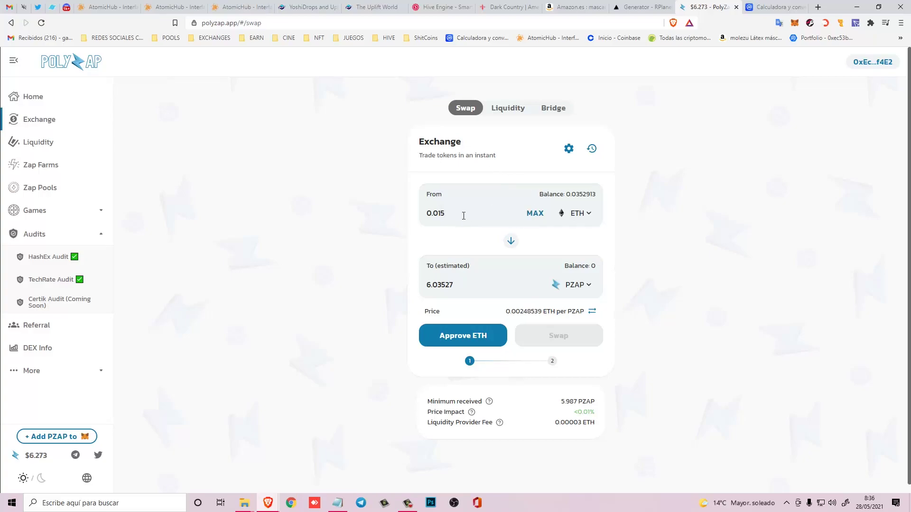
{"action": "left_click", "coordinate": [457, 215]}
{"action": "left_click", "coordinate": [770, 7]}
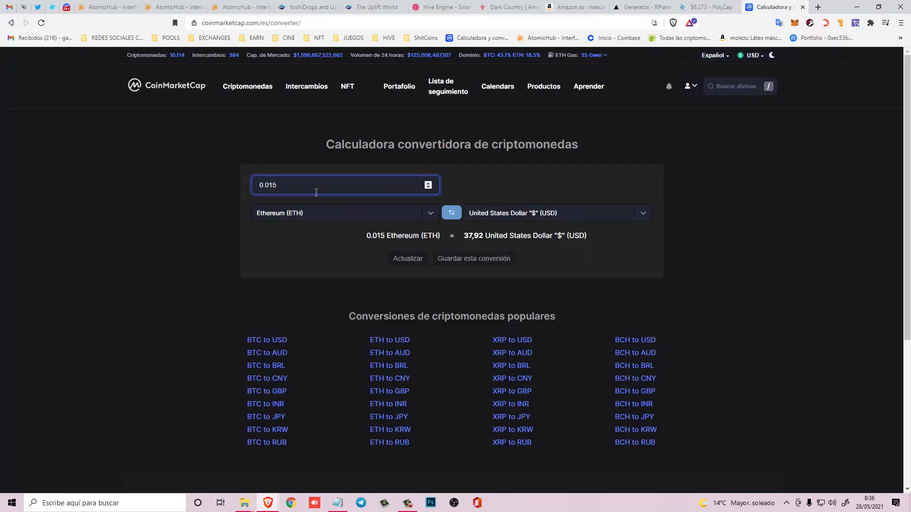
{"action": "left_click", "coordinate": [703, 8]}
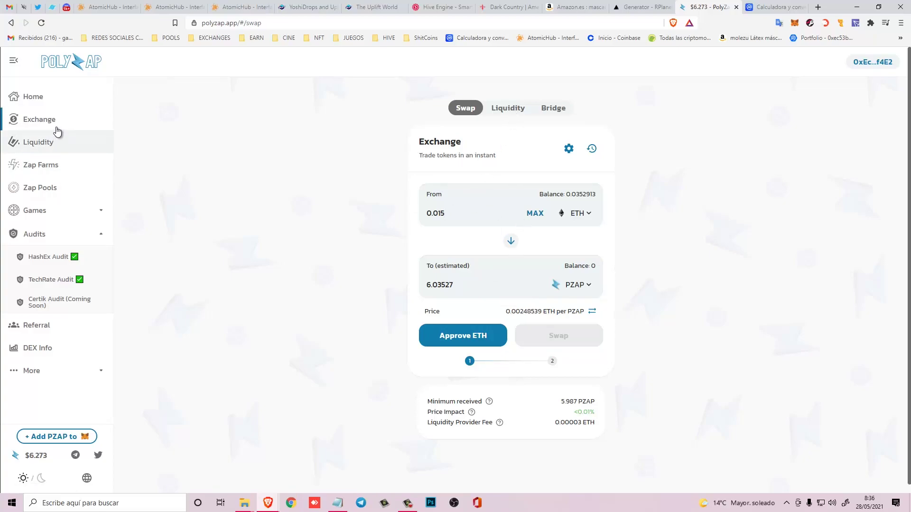
Examine the PZAP - MATIC farm's deposit dialog and APY in Zap Farms, and look at the Zap Pools.
{"action": "left_click", "coordinate": [41, 168]}
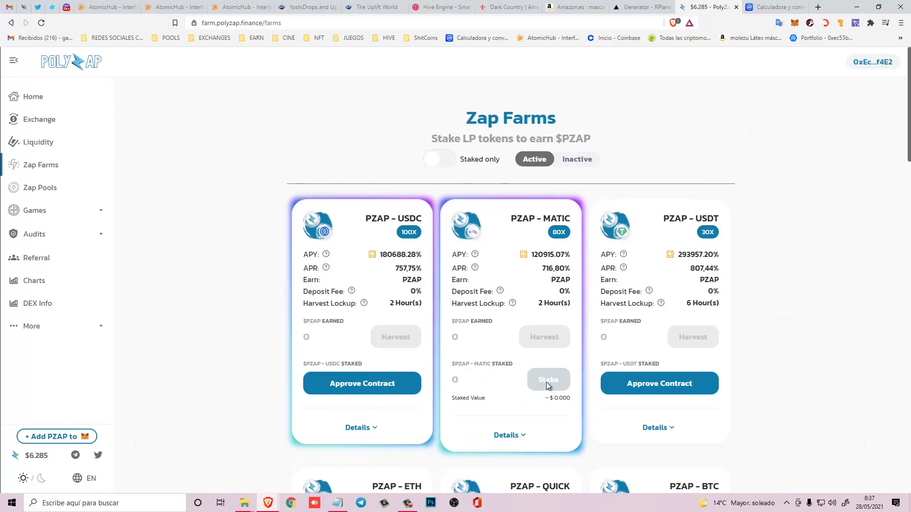
{"action": "left_click", "coordinate": [546, 382]}
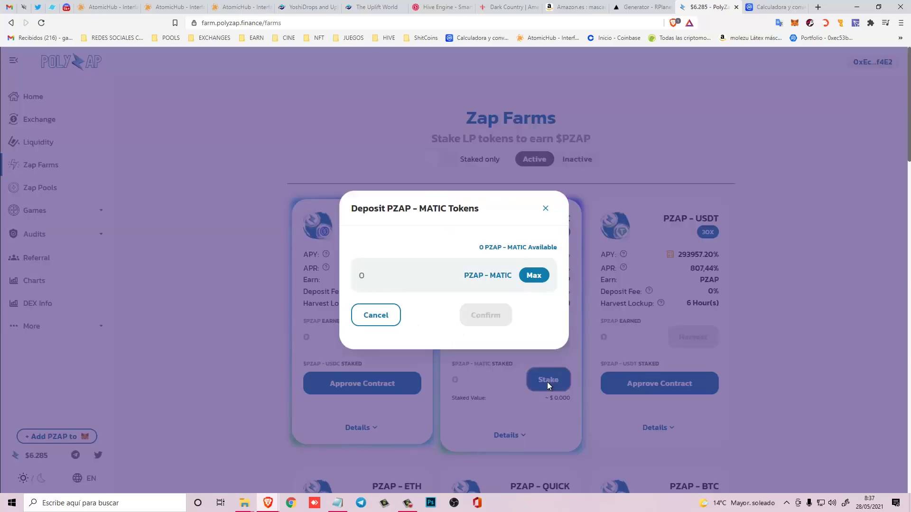
{"action": "left_click", "coordinate": [546, 209]}
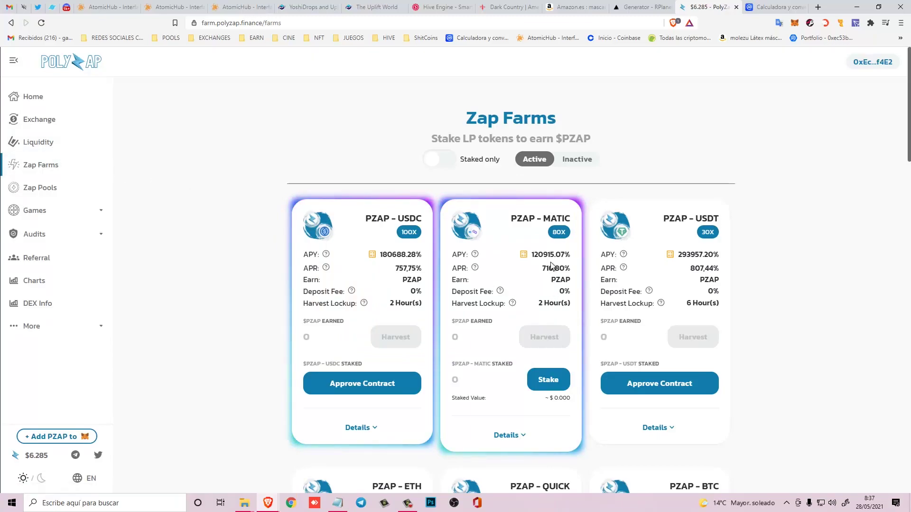
{"action": "left_click_drag", "start_coordinate": [550, 255], "coordinate": [543, 255]}
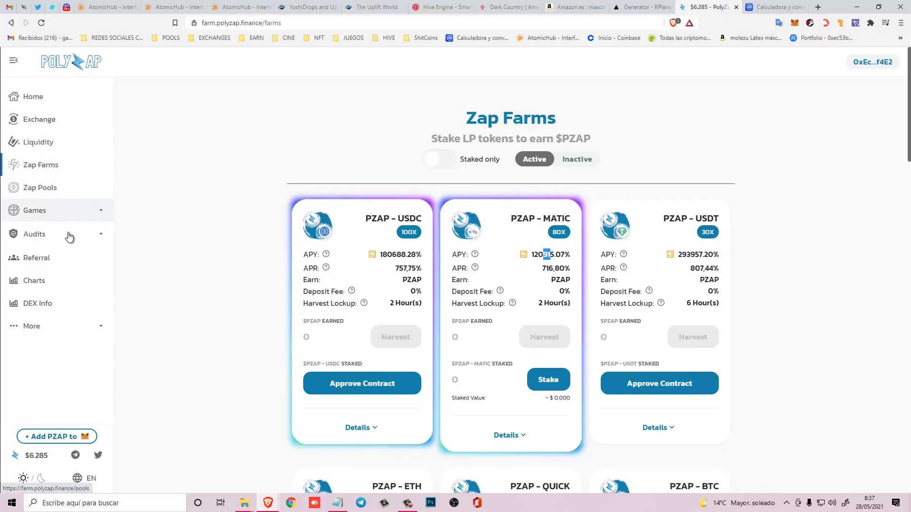
{"action": "left_click", "coordinate": [46, 188]}
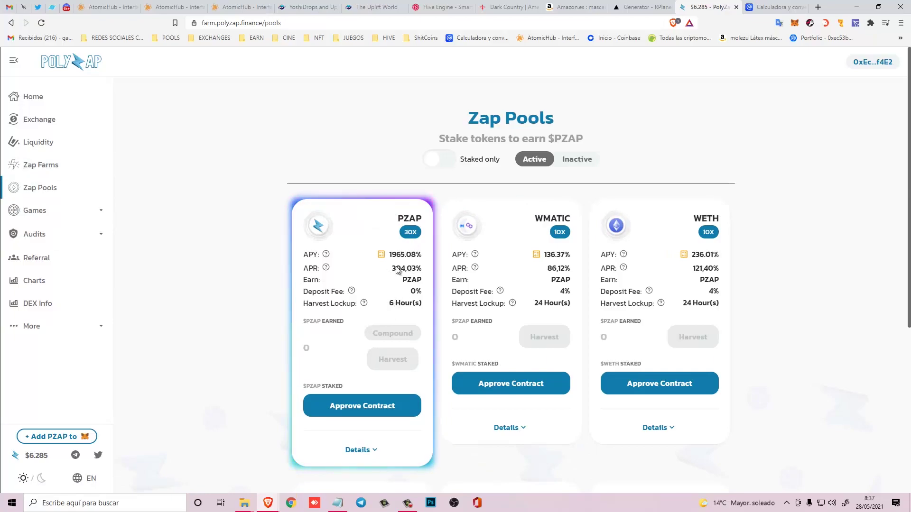
Set up an exchange with ETH as the source token and an amount of 0.015.
{"action": "left_click", "coordinate": [52, 121]}
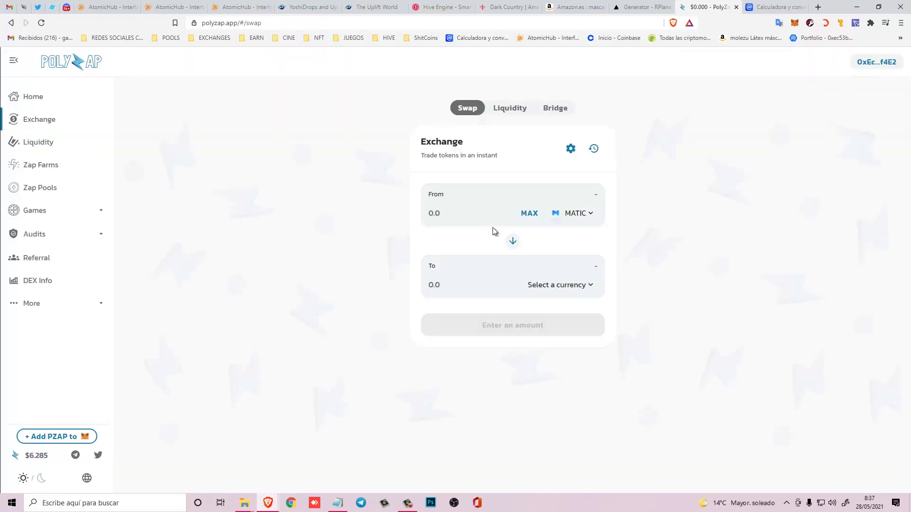
{"action": "left_click", "coordinate": [590, 213]}
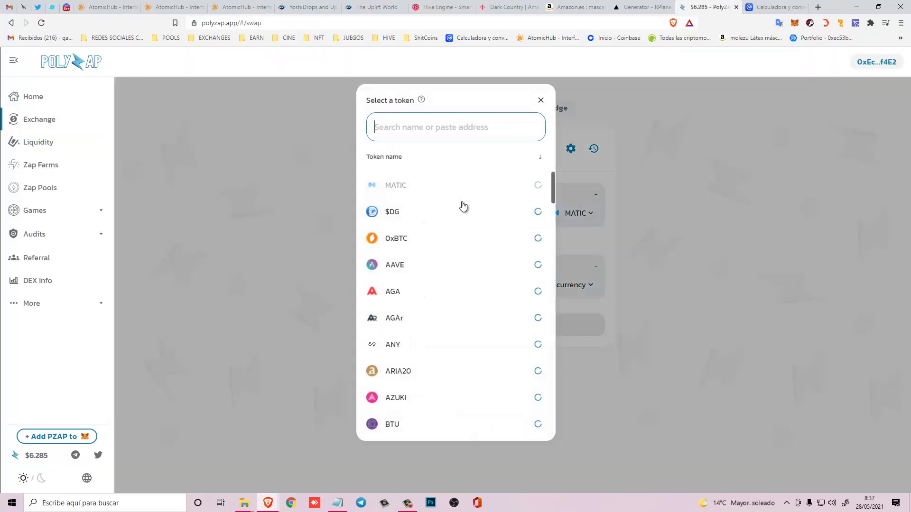
{"action": "left_click", "coordinate": [431, 128]}
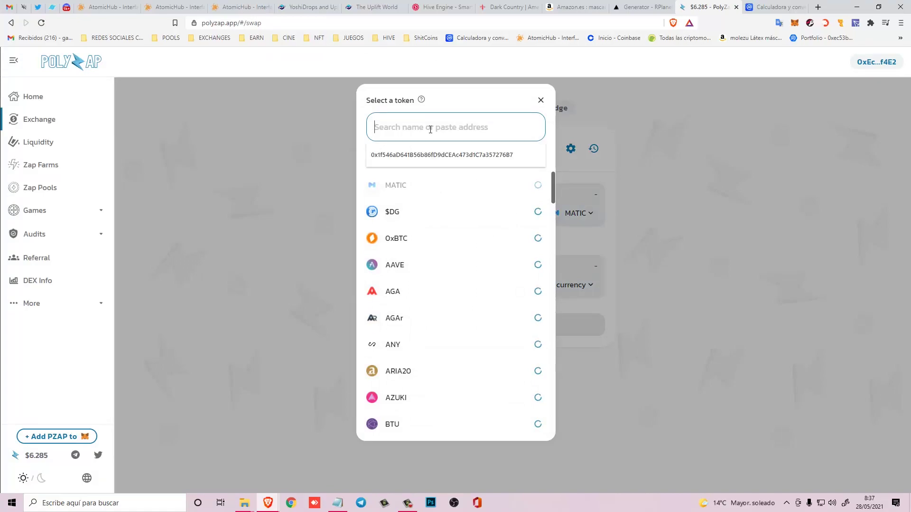
{"action": "type", "text": "eth"}
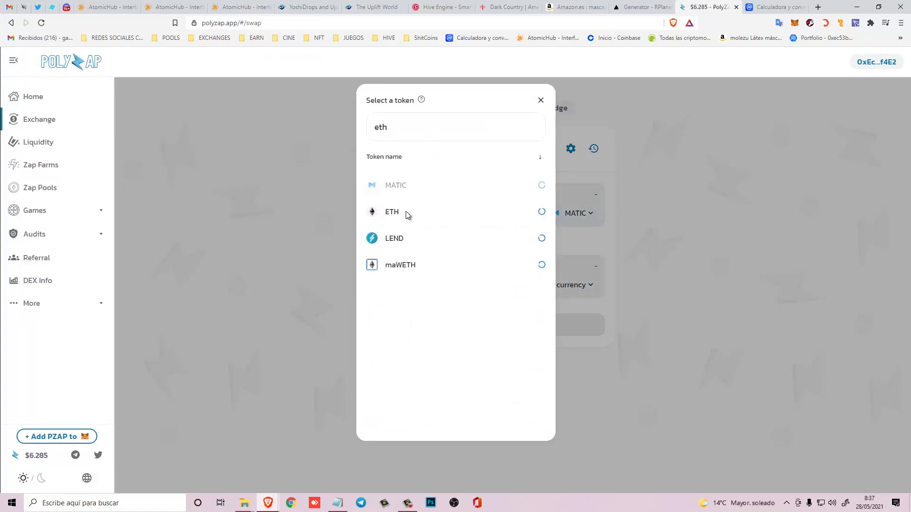
{"action": "left_click", "coordinate": [406, 212]}
{"action": "left_click", "coordinate": [451, 212]}
{"action": "type", "text": "0.015"}
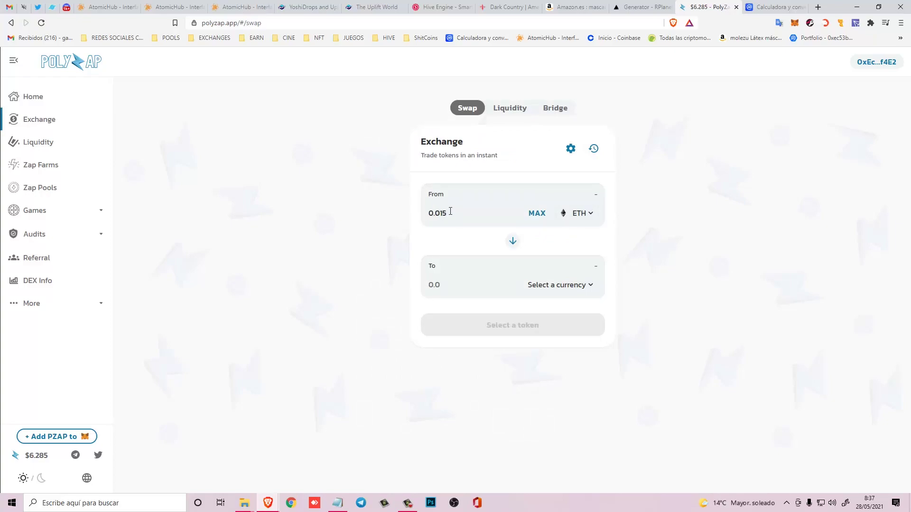
Choose PZAP as the token to receive in the swap.
{"action": "left_click", "coordinate": [573, 290]}
{"action": "left_click", "coordinate": [440, 129]}
{"action": "type", "text": "pza"}
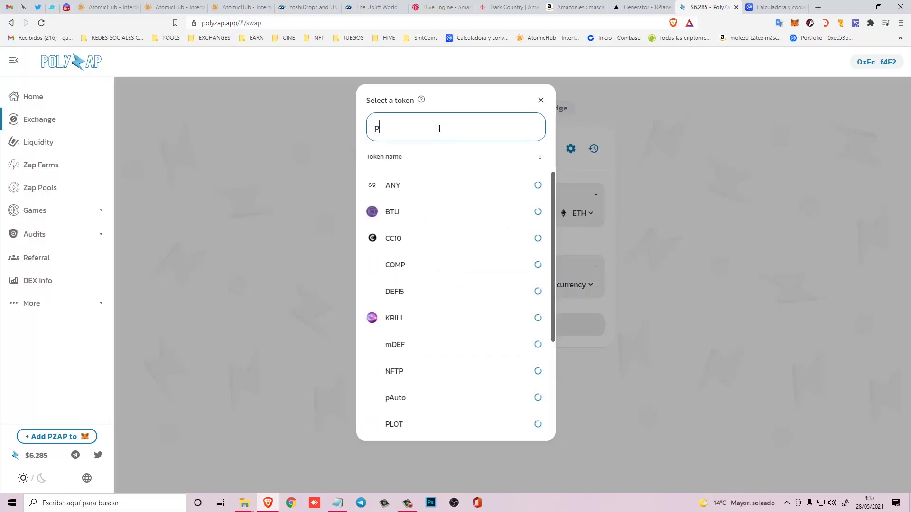
{"action": "left_click", "coordinate": [413, 185]}
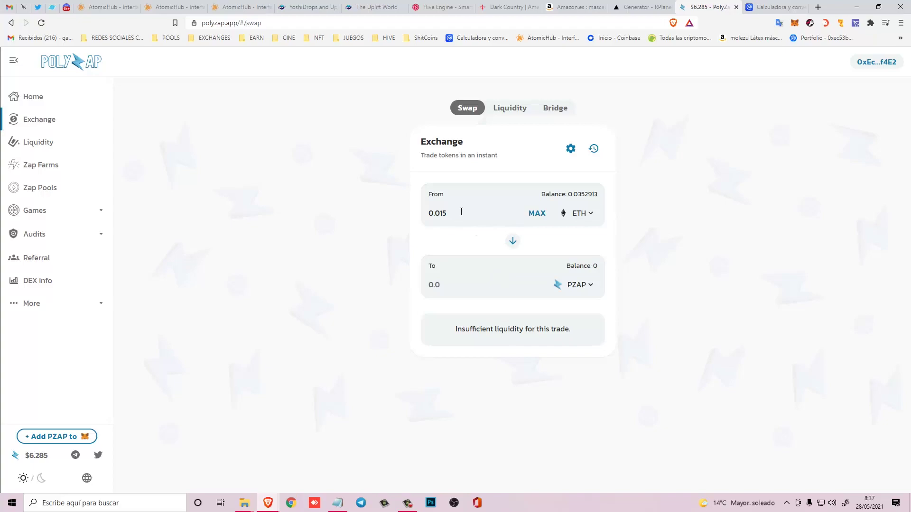
Refresh the swap quote by reversing the direction twice and filling in the maximum ETH, ending with the amount at 0.015.
{"action": "left_click", "coordinate": [510, 243]}
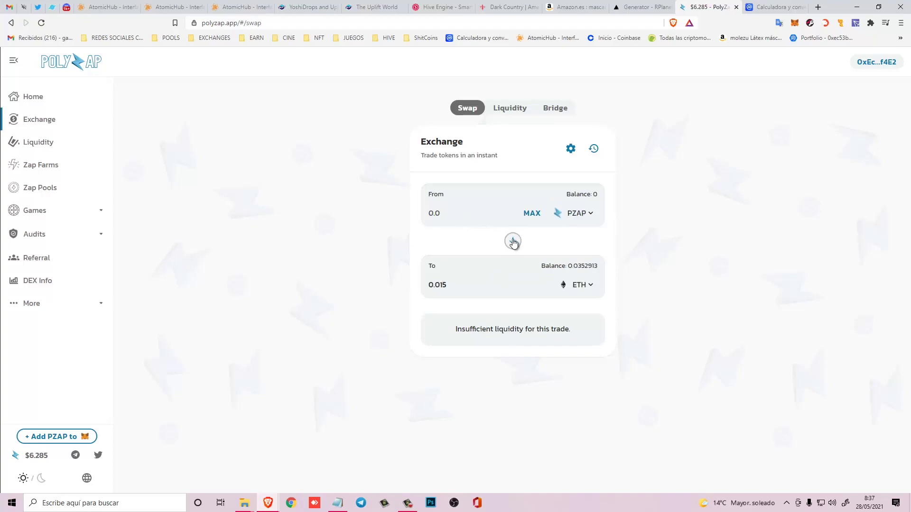
{"action": "left_click", "coordinate": [513, 240]}
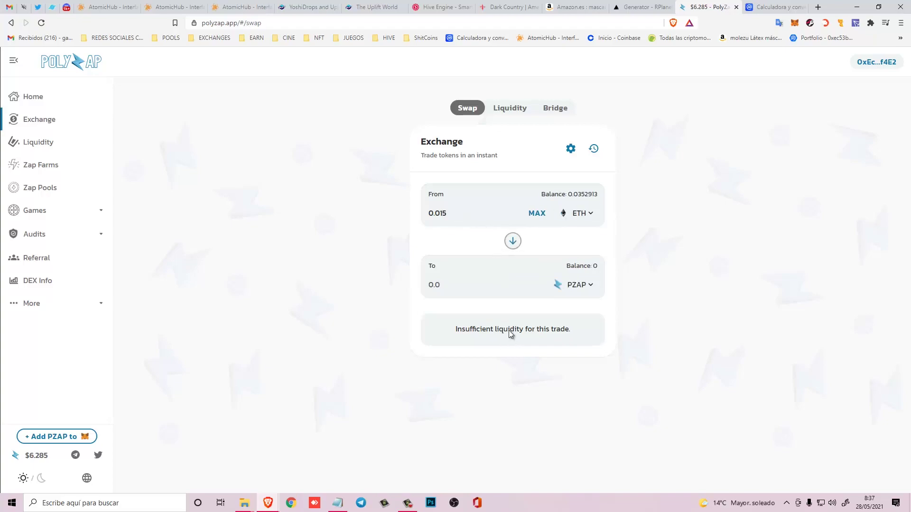
{"action": "left_click", "coordinate": [536, 213]}
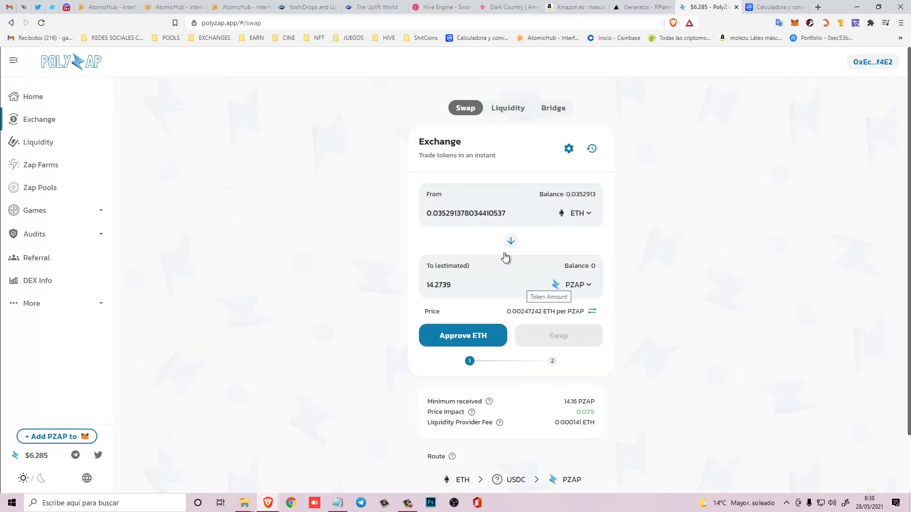
{"action": "left_click_drag", "start_coordinate": [508, 210], "coordinate": [431, 223]}
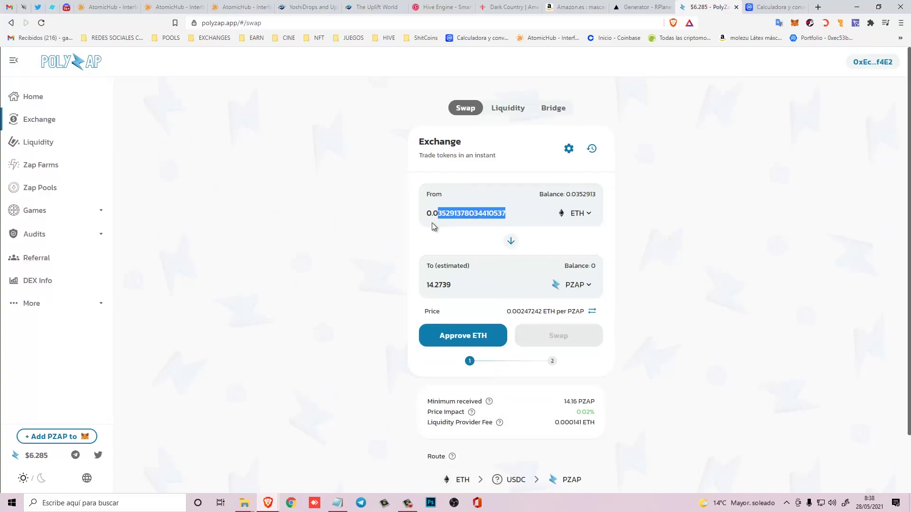
{"action": "type", "text": "15"}
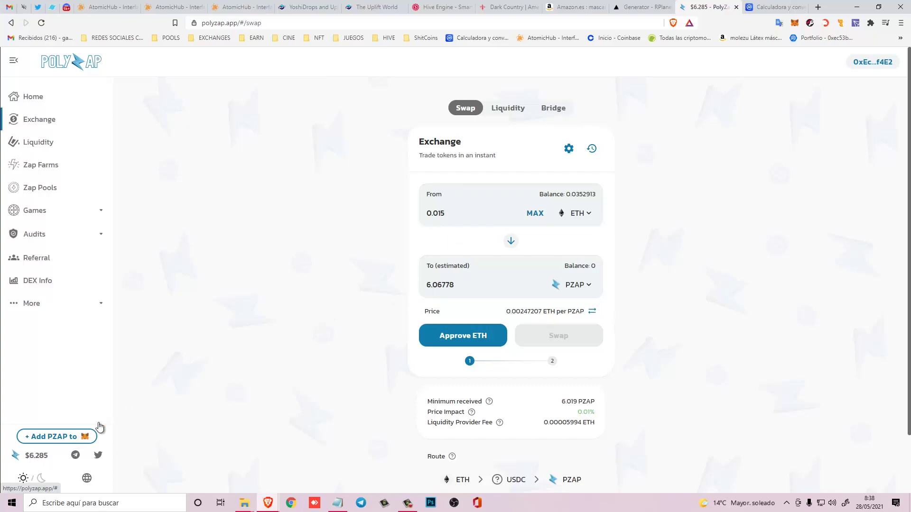
Recheck the ETH to USD conversion on CoinMarketCap, and approve PolyZap's spending of ETH with MetaMask confirmation.
{"action": "left_click", "coordinate": [762, 9]}
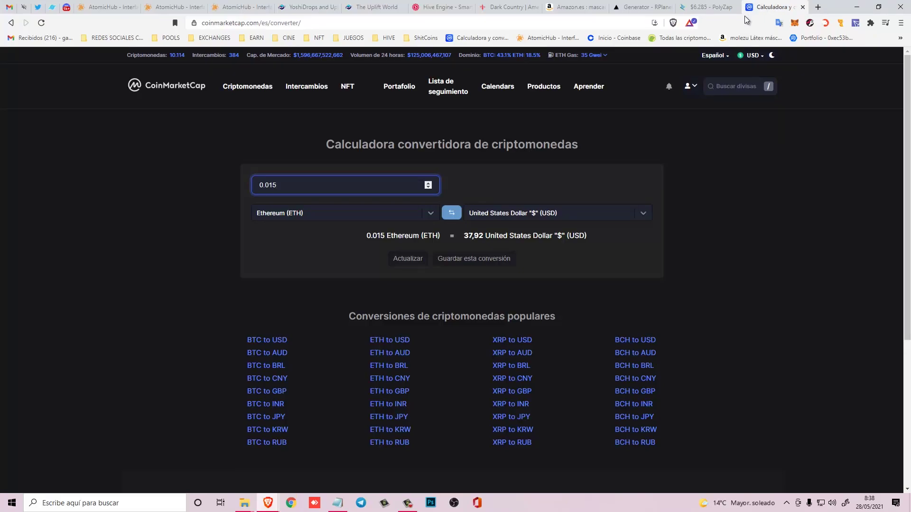
{"action": "left_click", "coordinate": [699, 7]}
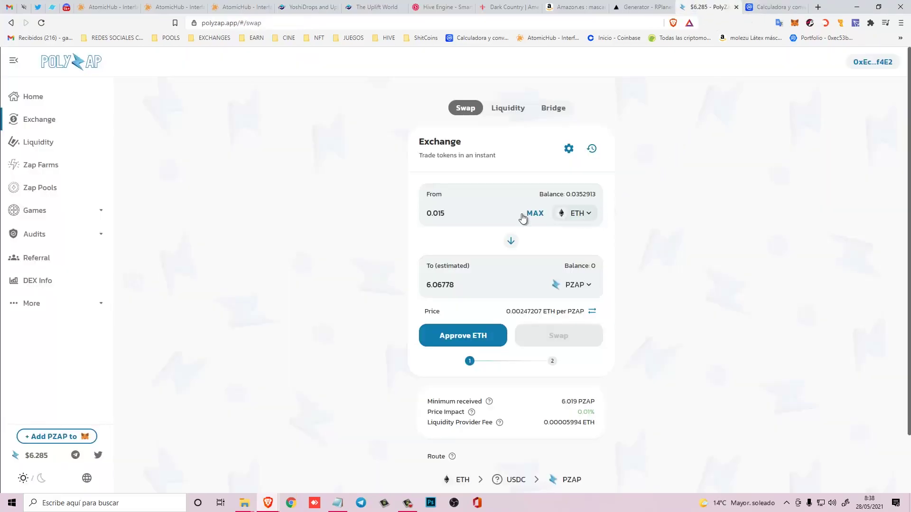
{"action": "left_click", "coordinate": [500, 339]}
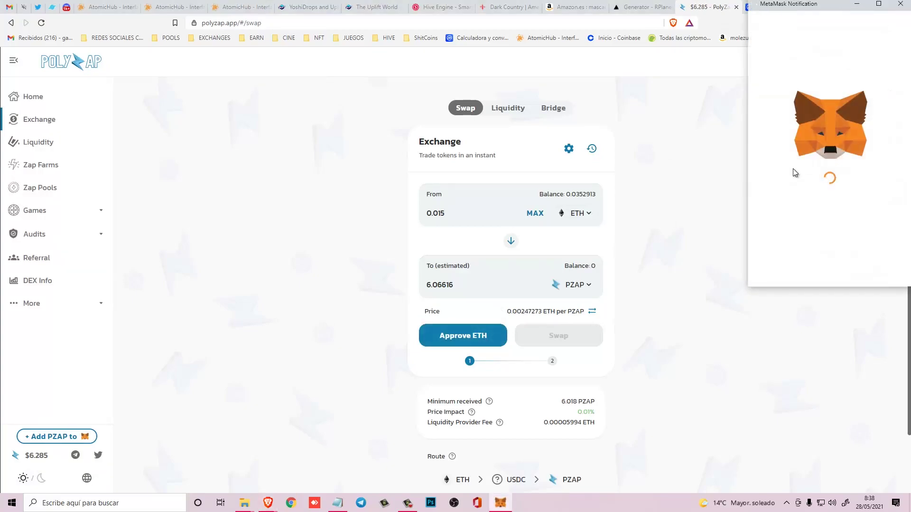
{"action": "scroll", "coordinate": [854, 214], "scroll_direction": "down", "scroll_amount": 2}
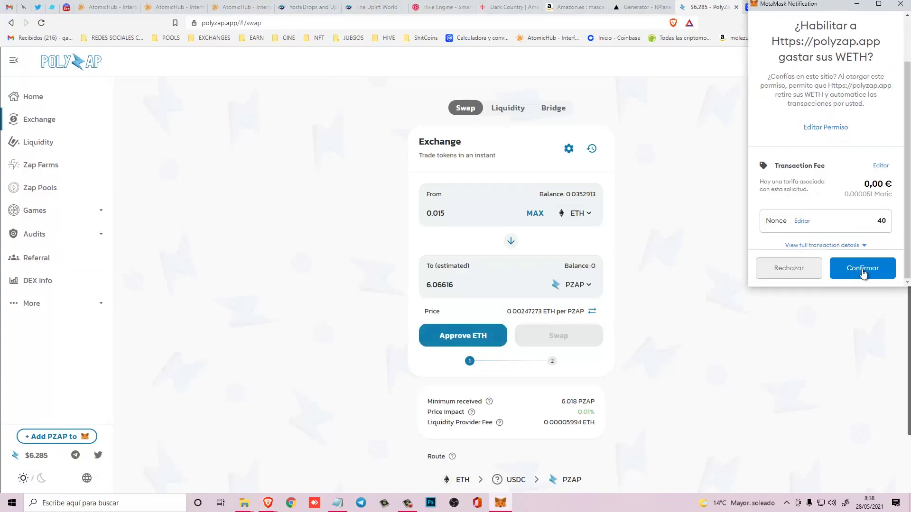
{"action": "left_click", "coordinate": [866, 269]}
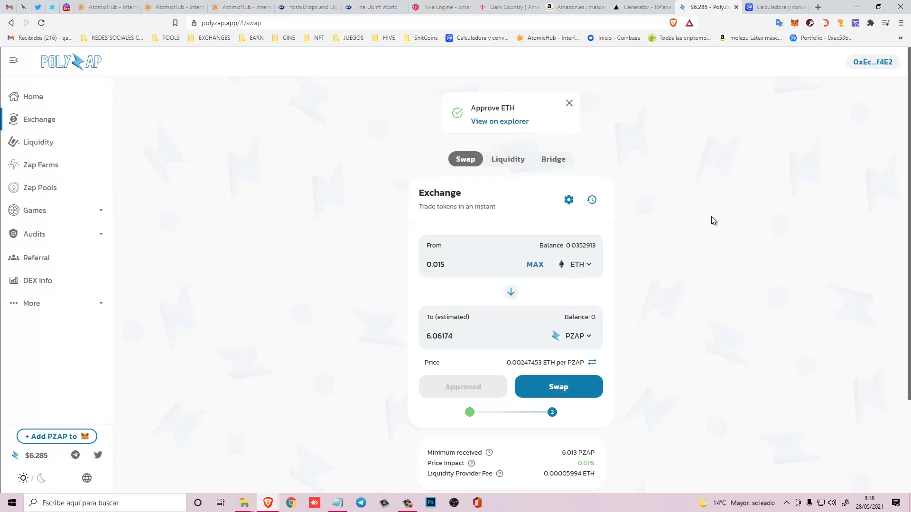
Swap 0.015 ETH for PZAP with confirmation in MetaMask, and view the transaction on the explorer.
{"action": "left_click", "coordinate": [558, 392]}
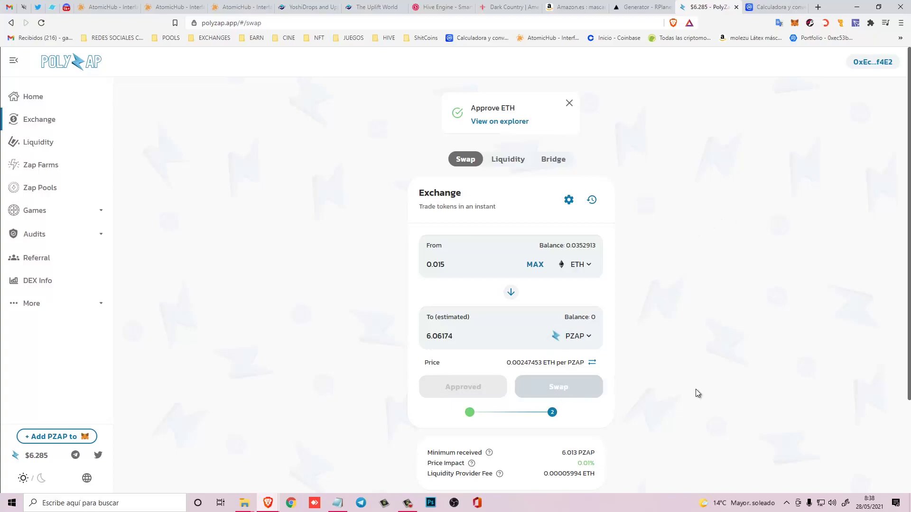
{"action": "left_click", "coordinate": [563, 389]}
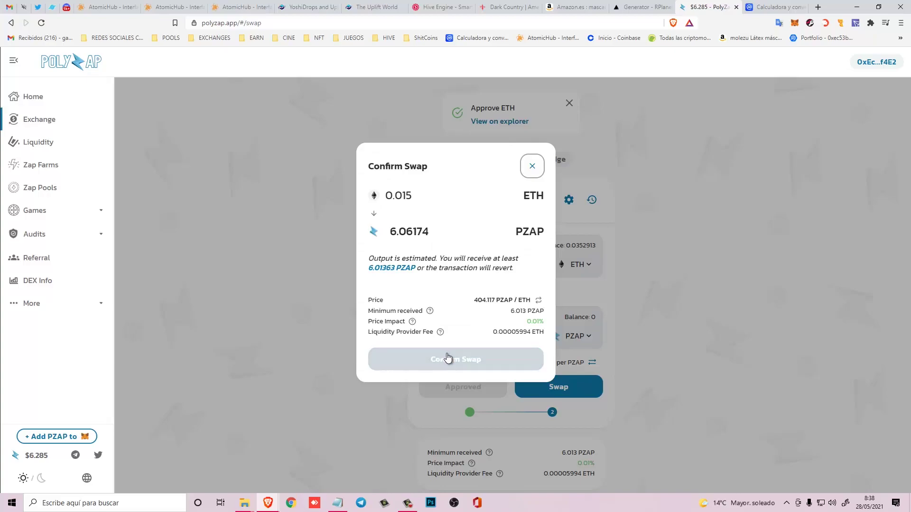
{"action": "left_click", "coordinate": [455, 368]}
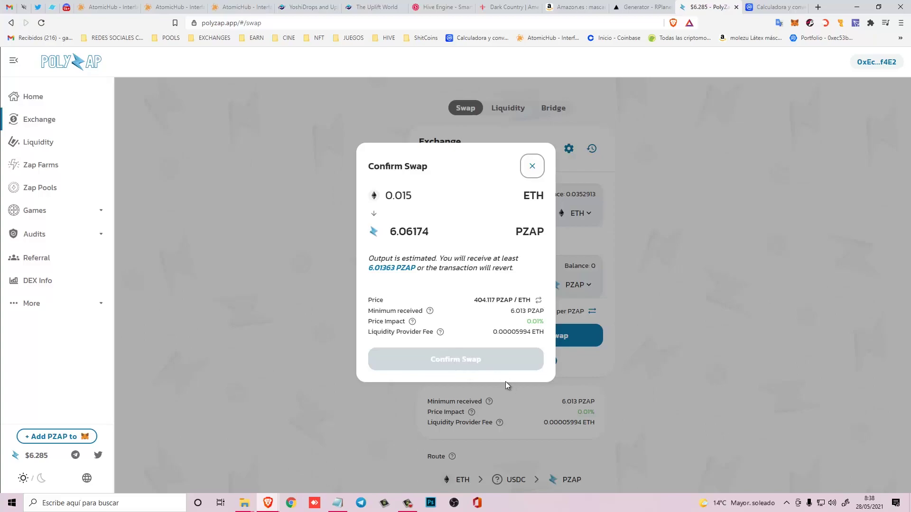
{"action": "left_click", "coordinate": [458, 359]}
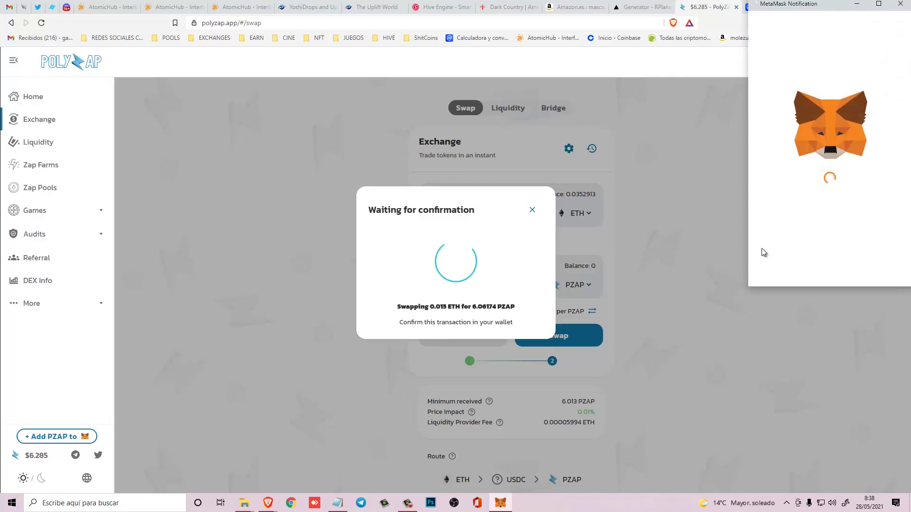
{"action": "scroll", "coordinate": [872, 236], "scroll_direction": "down", "scroll_amount": 3}
{"action": "left_click", "coordinate": [862, 268]}
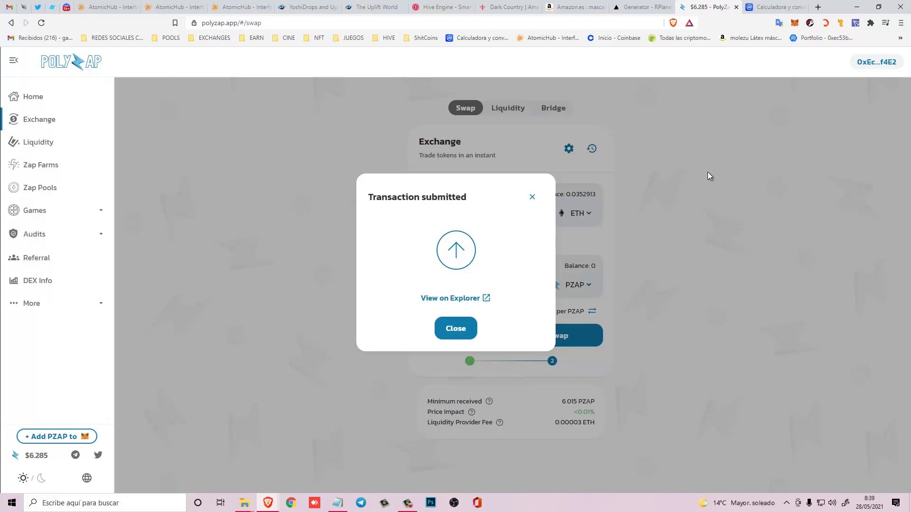
{"action": "left_click", "coordinate": [459, 330]}
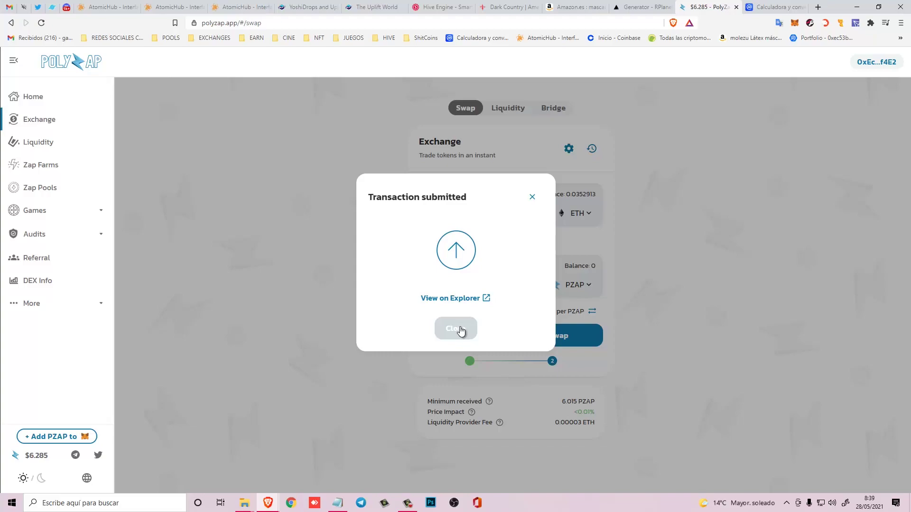
{"action": "left_click", "coordinate": [462, 331]}
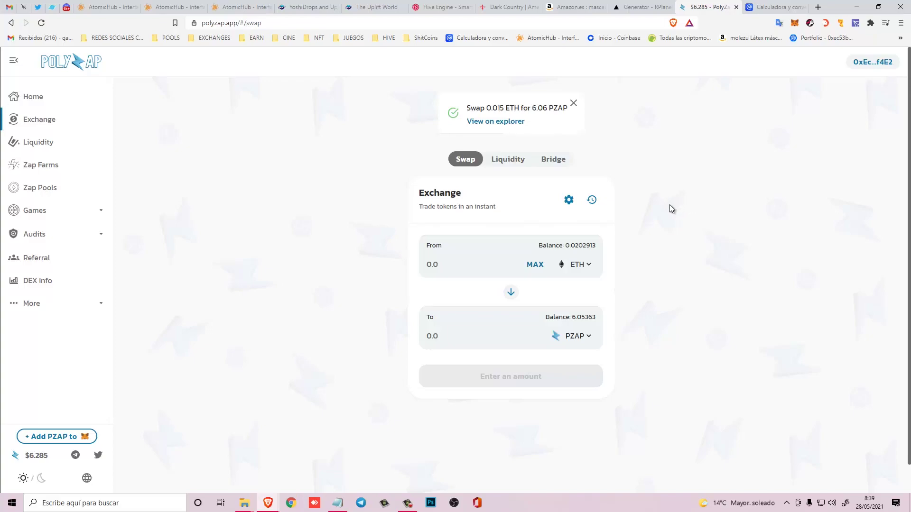
{"action": "left_click", "coordinate": [497, 122]}
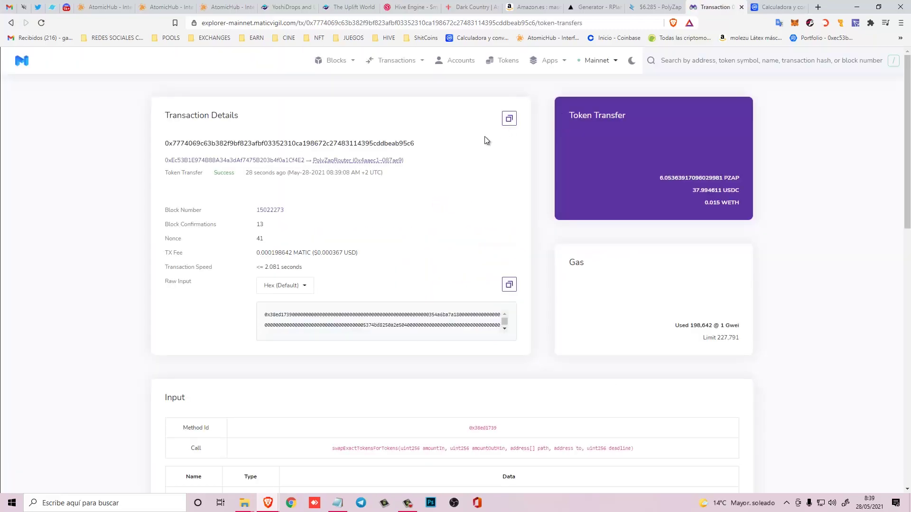
{"action": "left_click", "coordinate": [651, 7]}
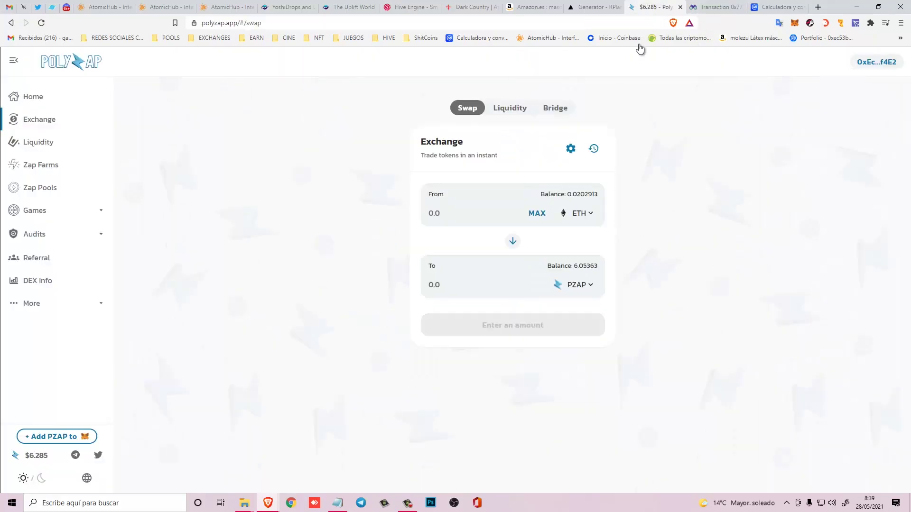
Start adding liquidity for the MATIC and PZAP pair, with the MATIC amount set to 14.
{"action": "left_click", "coordinate": [512, 110]}
{"action": "left_click", "coordinate": [474, 234]}
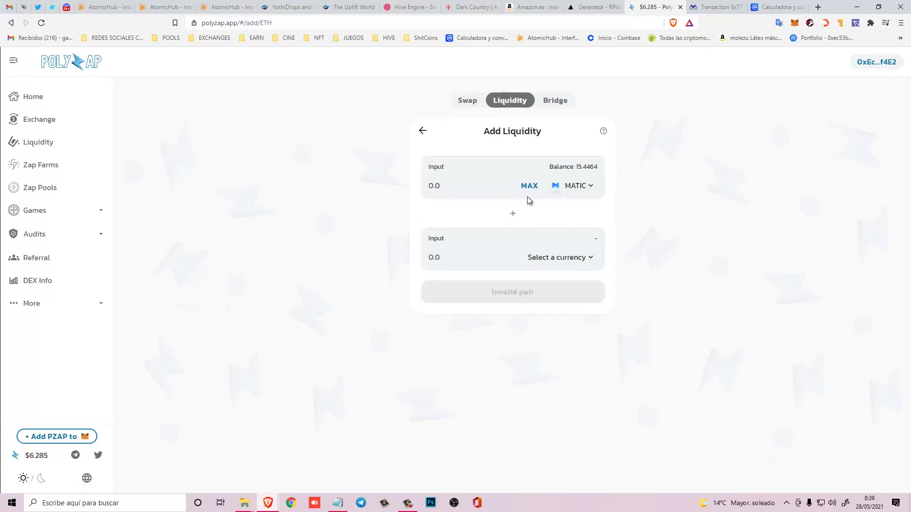
{"action": "left_click", "coordinate": [532, 186]}
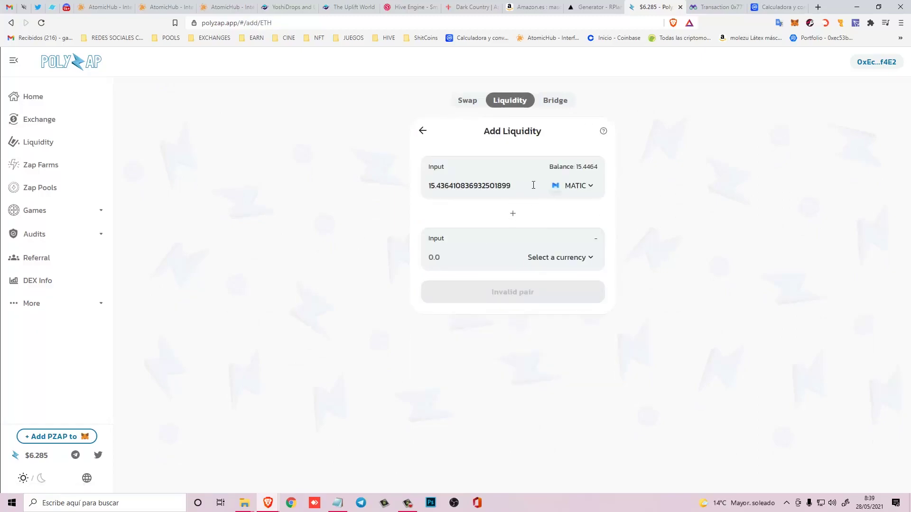
{"action": "left_click", "coordinate": [579, 258]}
{"action": "left_click", "coordinate": [453, 210]}
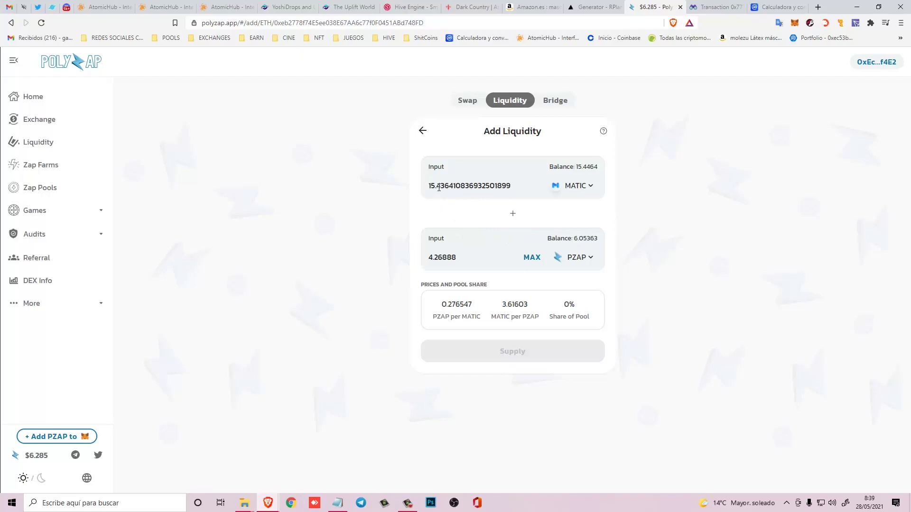
{"action": "left_click_drag", "start_coordinate": [432, 185], "coordinate": [530, 189]}
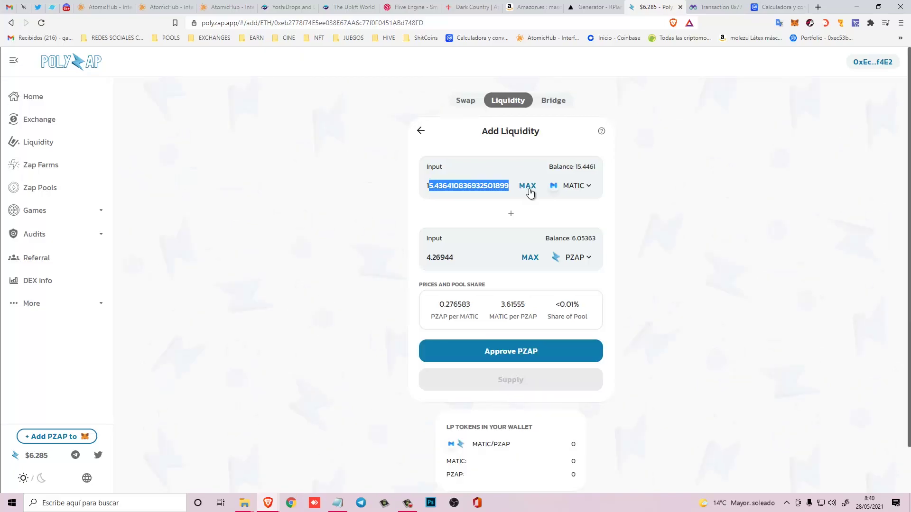
{"action": "type", "text": "4"}
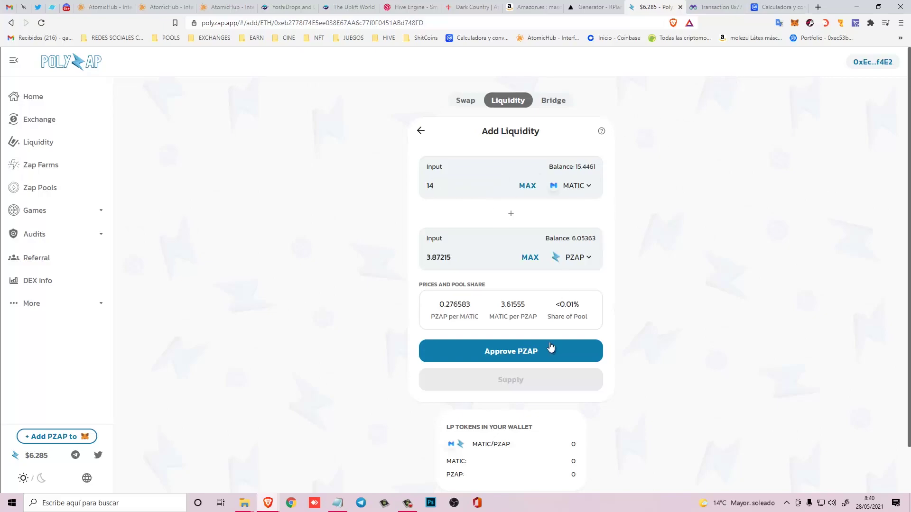
Approve PZAP spending and supply 14 MATIC with the matching PZAP to the pool, confirming both transactions in MetaMask.
{"action": "left_click", "coordinate": [549, 350]}
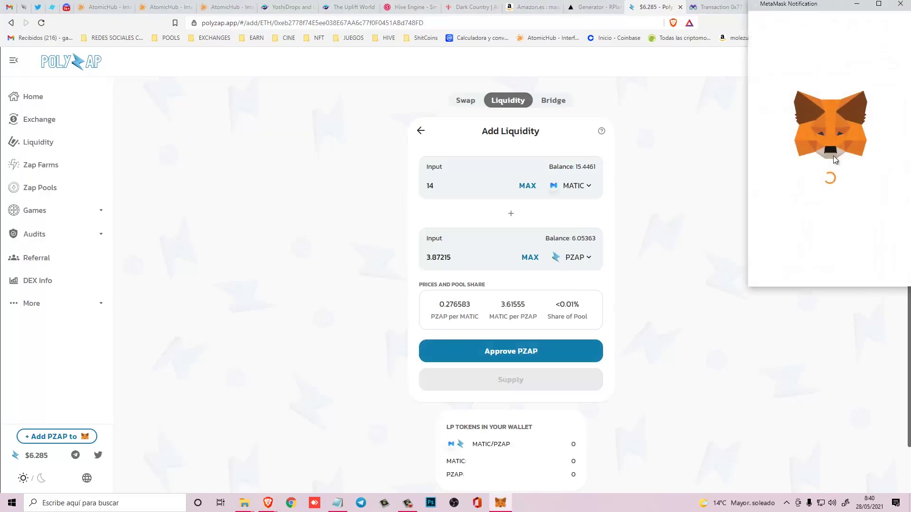
{"action": "left_click", "coordinate": [864, 269]}
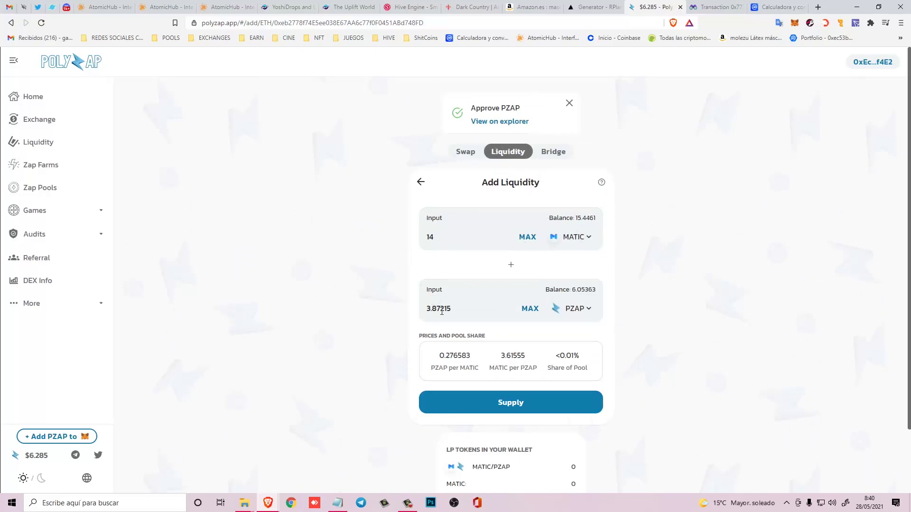
{"action": "left_click", "coordinate": [512, 400]}
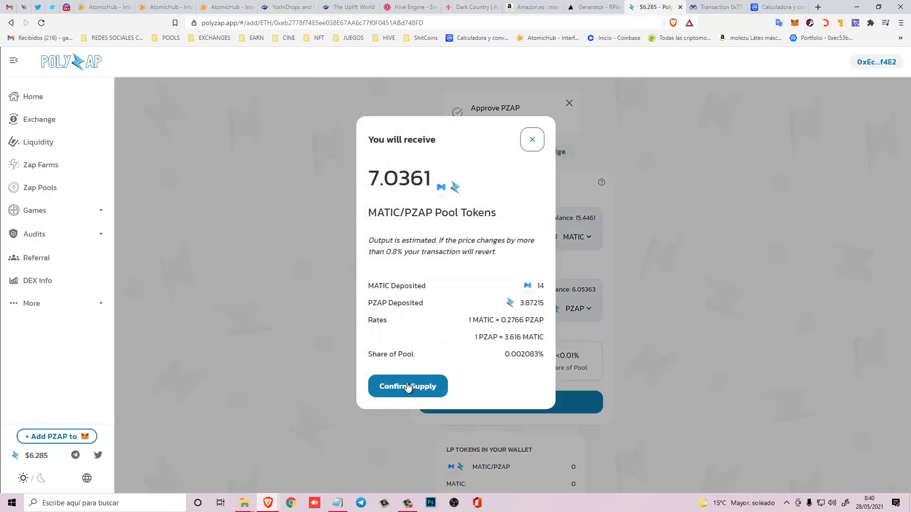
{"action": "left_click", "coordinate": [407, 387]}
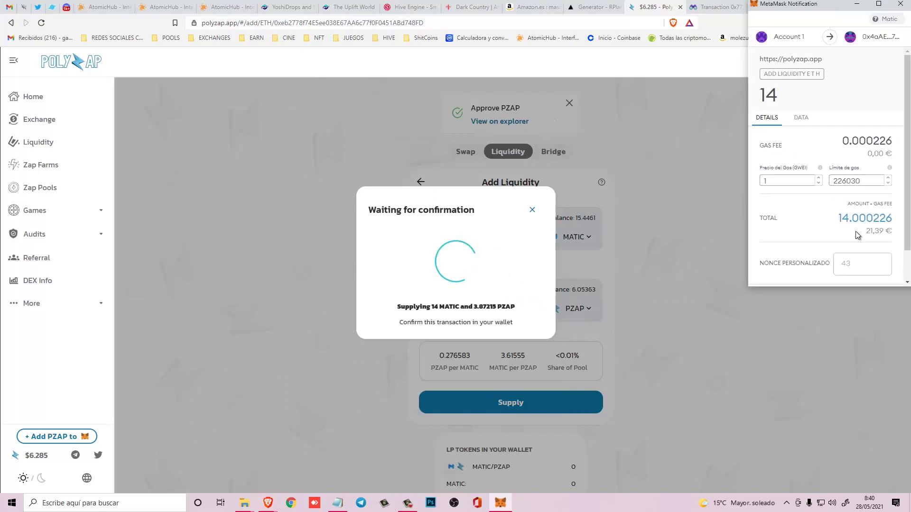
{"action": "scroll", "coordinate": [853, 205], "scroll_direction": "down", "scroll_amount": 1}
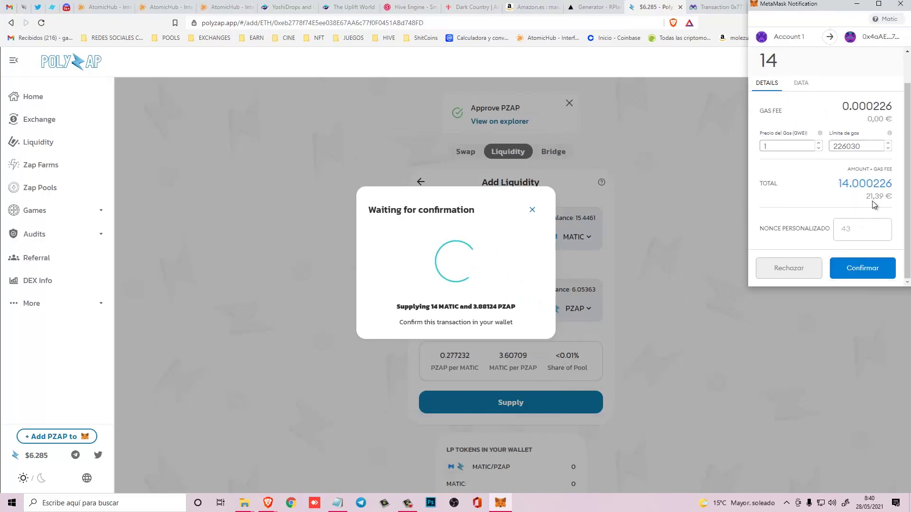
{"action": "left_click", "coordinate": [863, 269]}
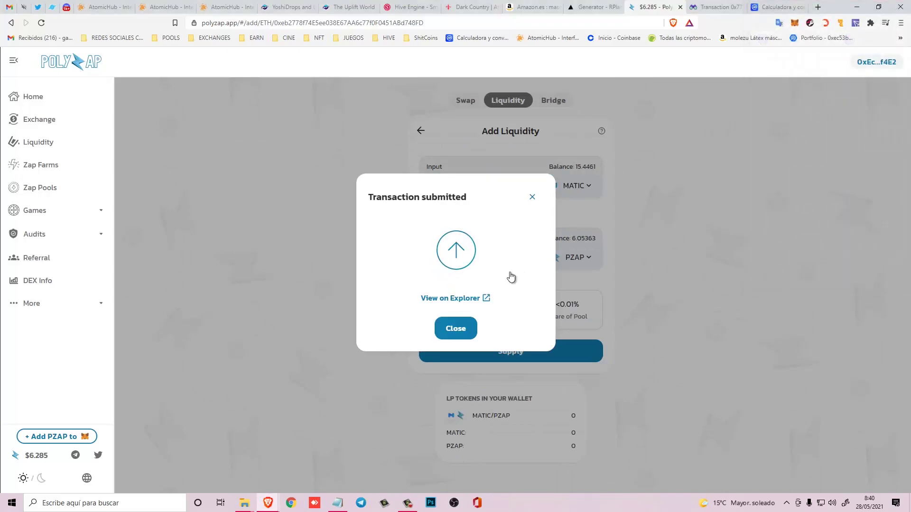
View the liquidity transaction on the explorer and reload its page several times to check its status.
{"action": "left_click", "coordinate": [457, 300]}
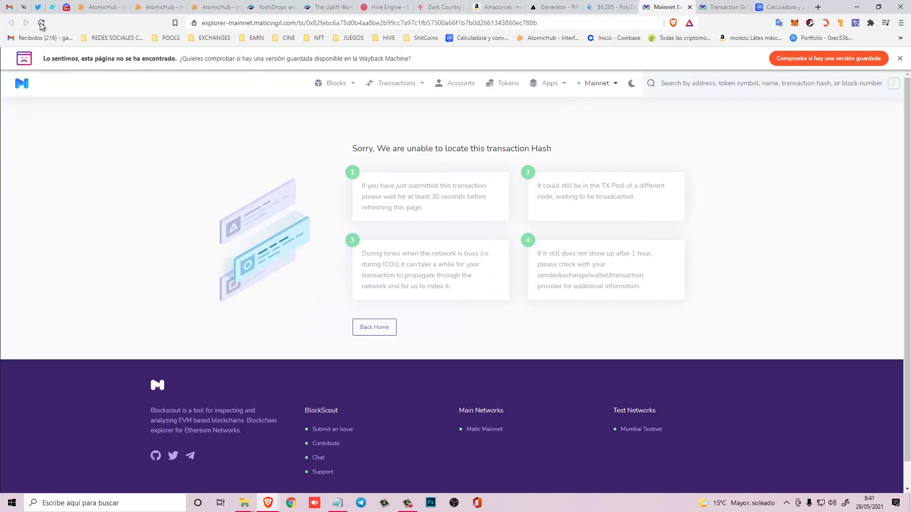
{"action": "left_click", "coordinate": [42, 23]}
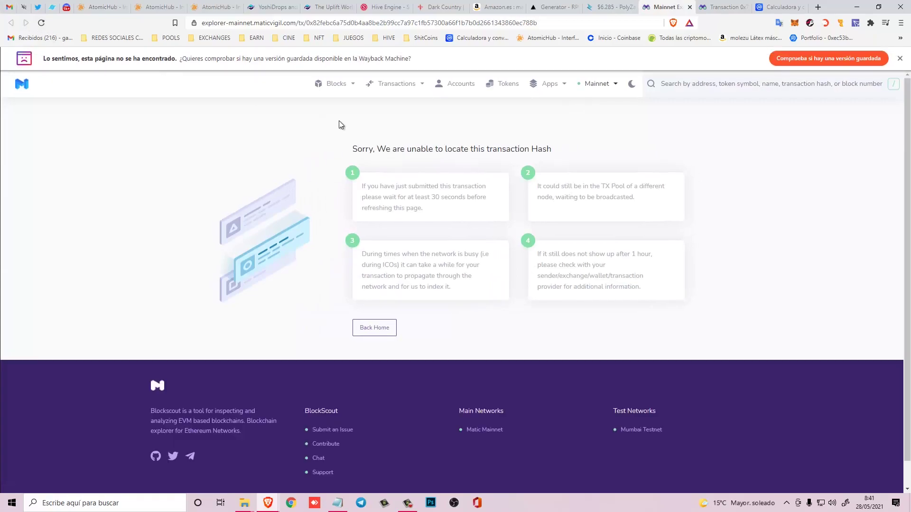
{"action": "left_click", "coordinate": [41, 24]}
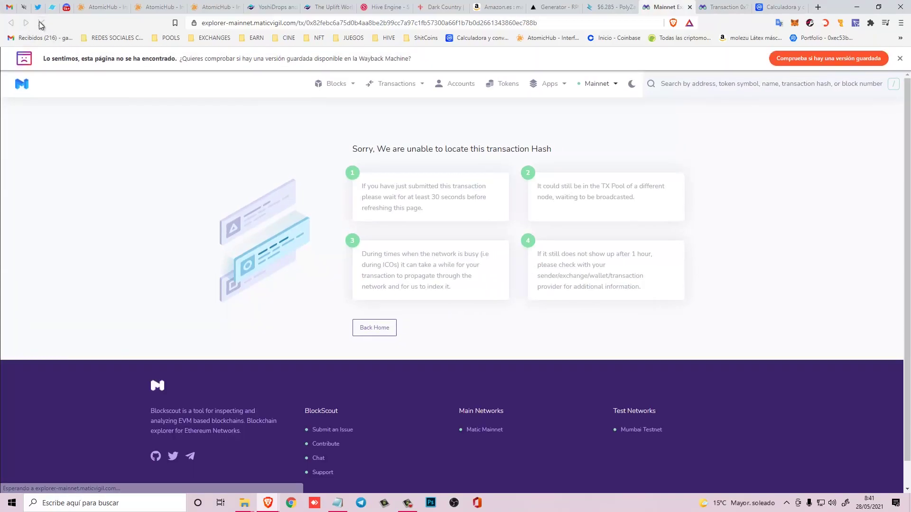
{"action": "left_click", "coordinate": [42, 25]}
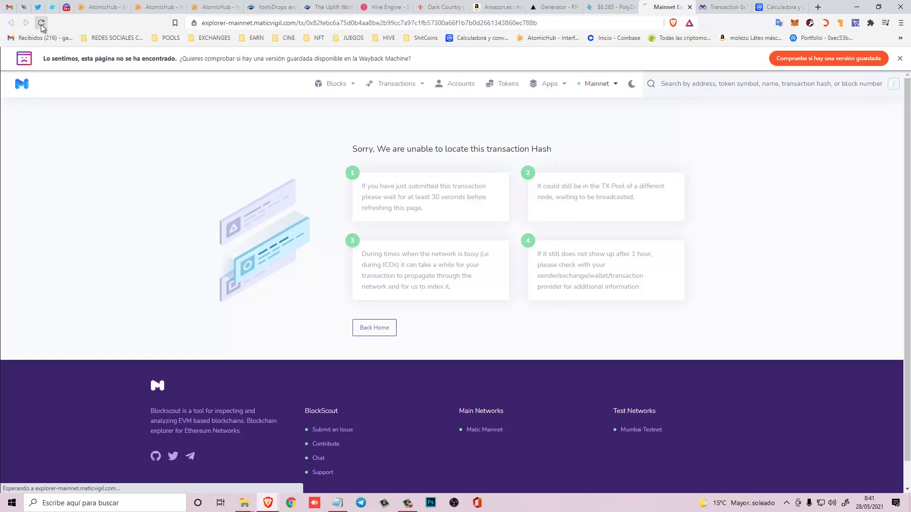
Close the explorer page of the earlier swap transaction and return to the liquidity transaction's page.
{"action": "left_click", "coordinate": [600, 5]}
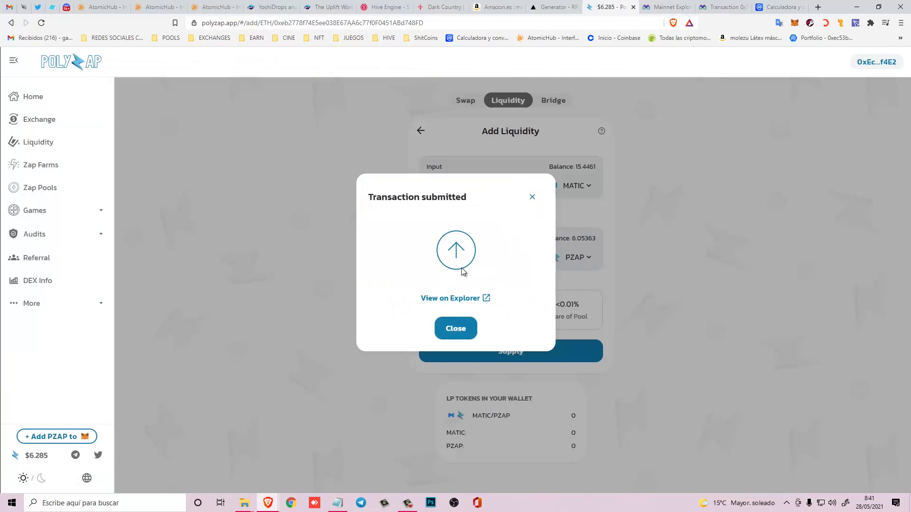
{"action": "left_click", "coordinate": [664, 7]}
{"action": "left_click", "coordinate": [719, 6]}
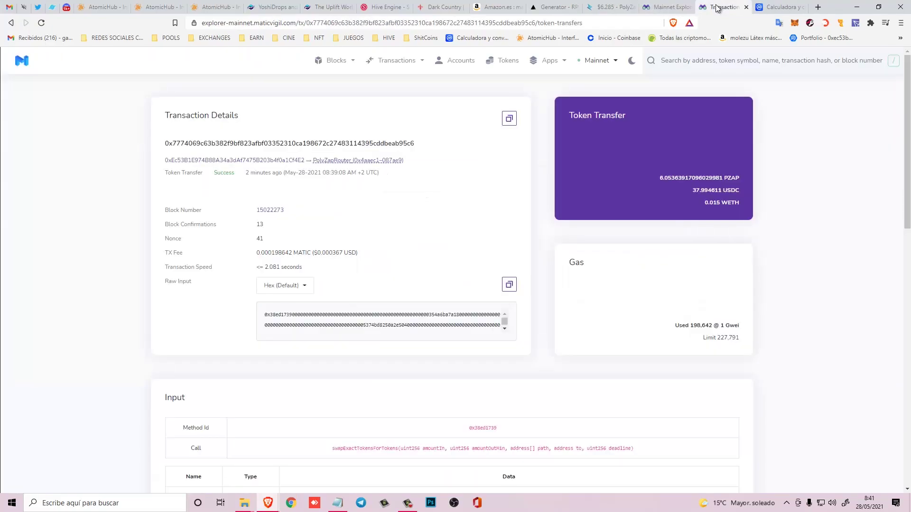
{"action": "left_click", "coordinate": [745, 6]}
{"action": "left_click", "coordinate": [669, 9]}
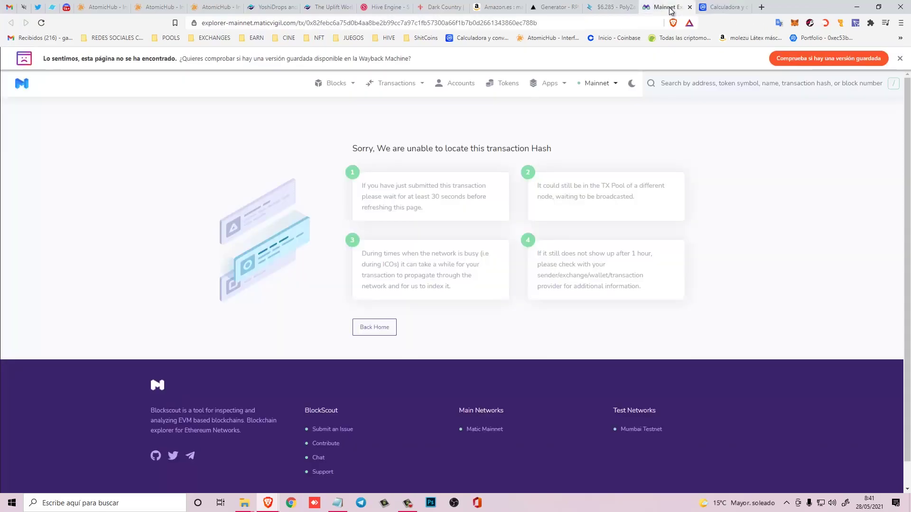
Recheck the liquidity transaction by reloading its explorer page, and dismiss the Wayback Machine notice.
{"action": "left_click", "coordinate": [42, 23]}
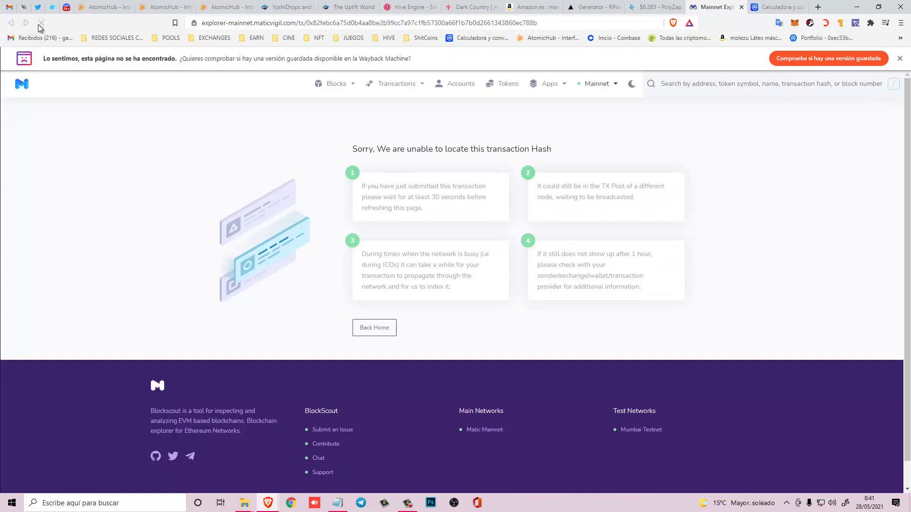
{"action": "left_click", "coordinate": [900, 58]}
{"action": "left_click", "coordinate": [41, 23]}
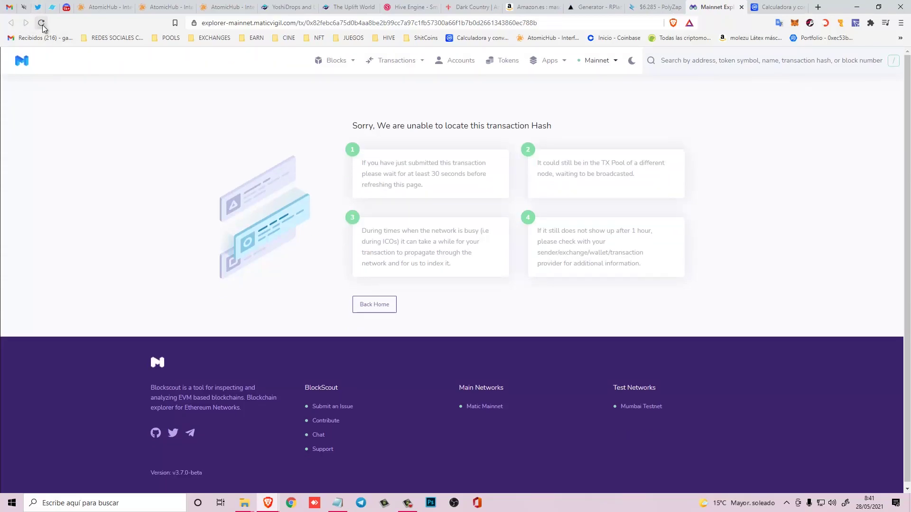
Dismiss the submitted-transaction dialog on PolyZap and check the MATIC, WETH, PolyZap-LP and PZAP balances in MetaMask.
{"action": "left_click", "coordinate": [641, 6]}
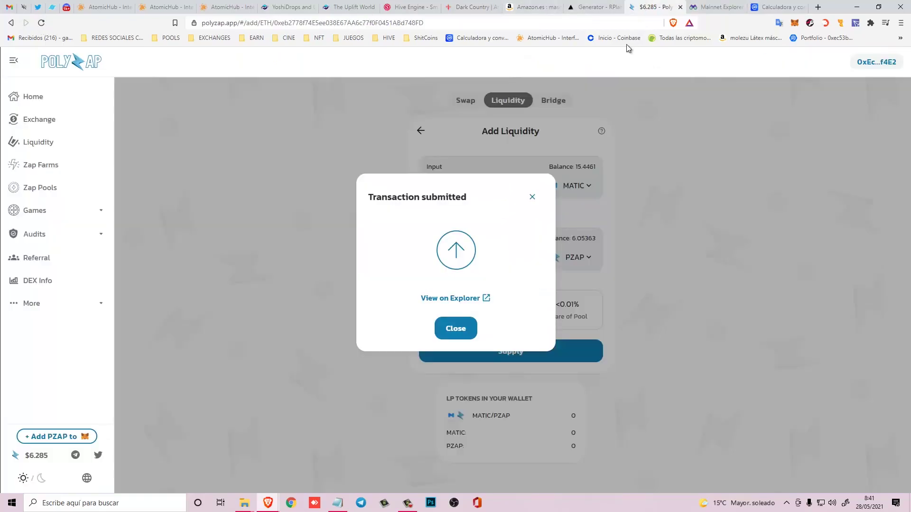
{"action": "left_click", "coordinate": [463, 331]}
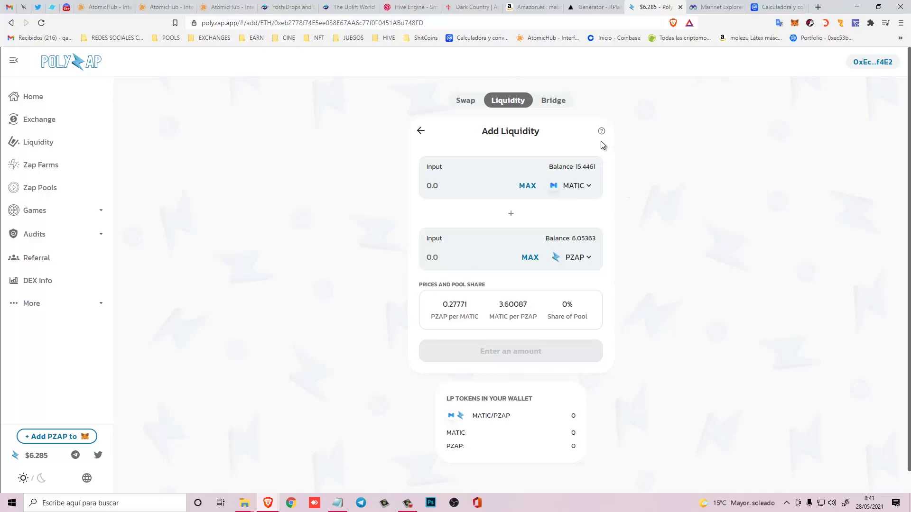
{"action": "left_click", "coordinate": [795, 22]}
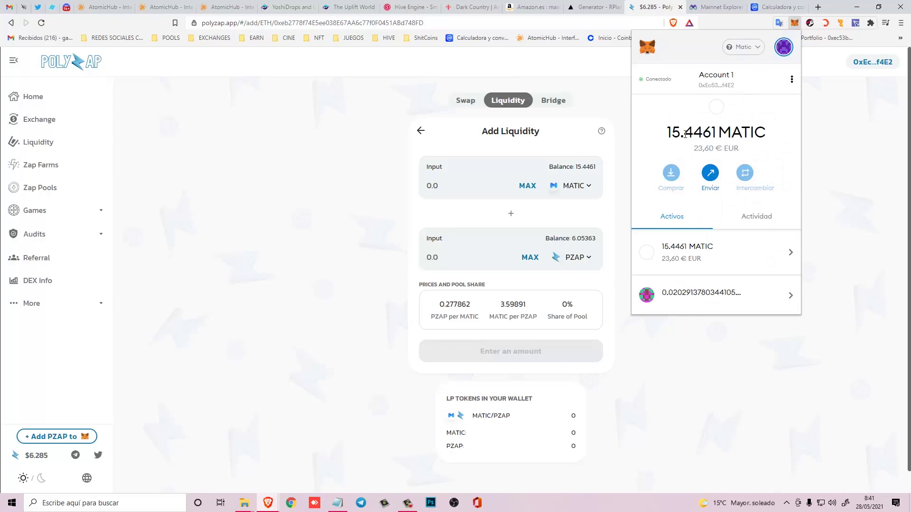
{"action": "scroll", "coordinate": [693, 222], "scroll_direction": "down", "scroll_amount": 2}
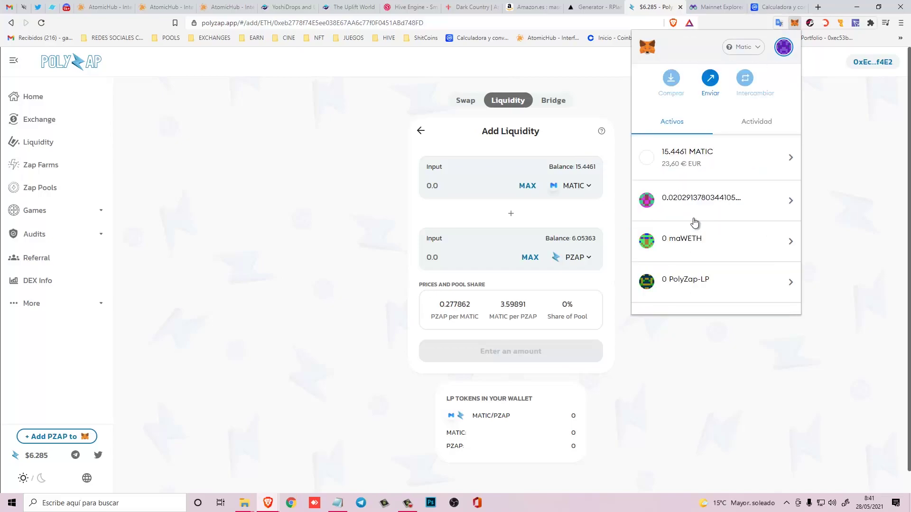
{"action": "left_click", "coordinate": [704, 203]}
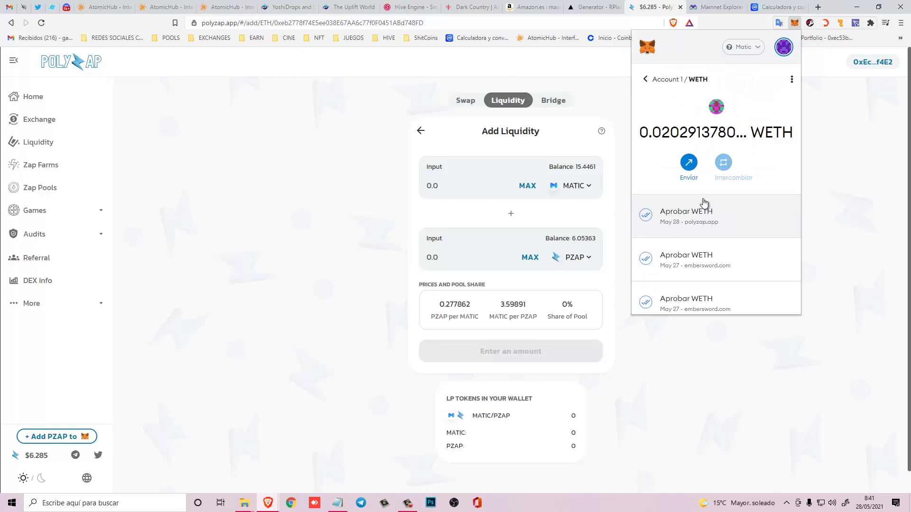
{"action": "left_click", "coordinate": [645, 80]}
{"action": "scroll", "coordinate": [702, 237], "scroll_direction": "down", "scroll_amount": 2}
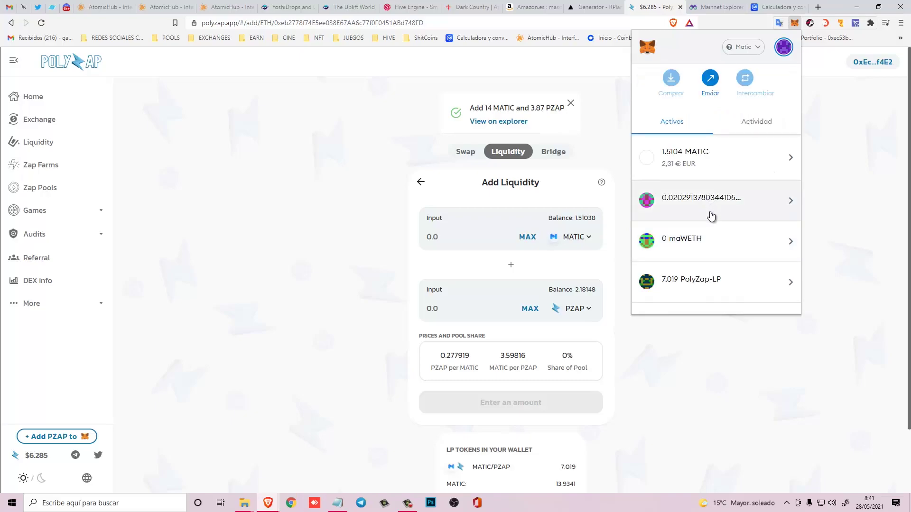
{"action": "scroll", "coordinate": [711, 217], "scroll_direction": "down", "scroll_amount": 2}
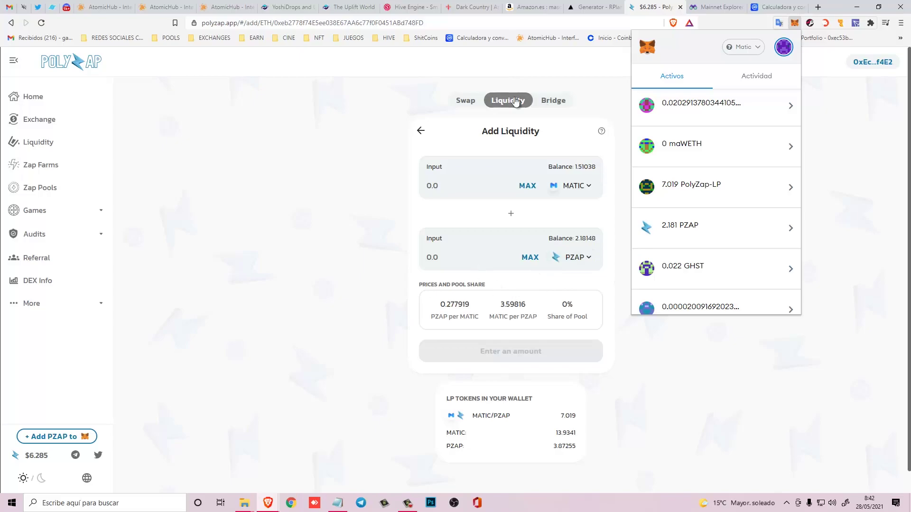
Stake the maximum available PZAP - MATIC tokens in Zap Farms with MetaMask confirmation, and review the farm's APY.
{"action": "left_click", "coordinate": [43, 165]}
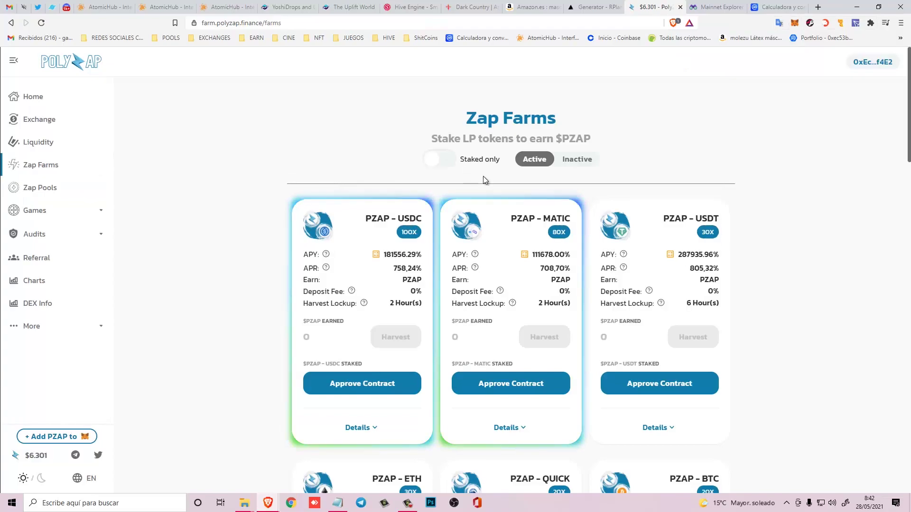
{"action": "mouse_move", "coordinate": [513, 304]}
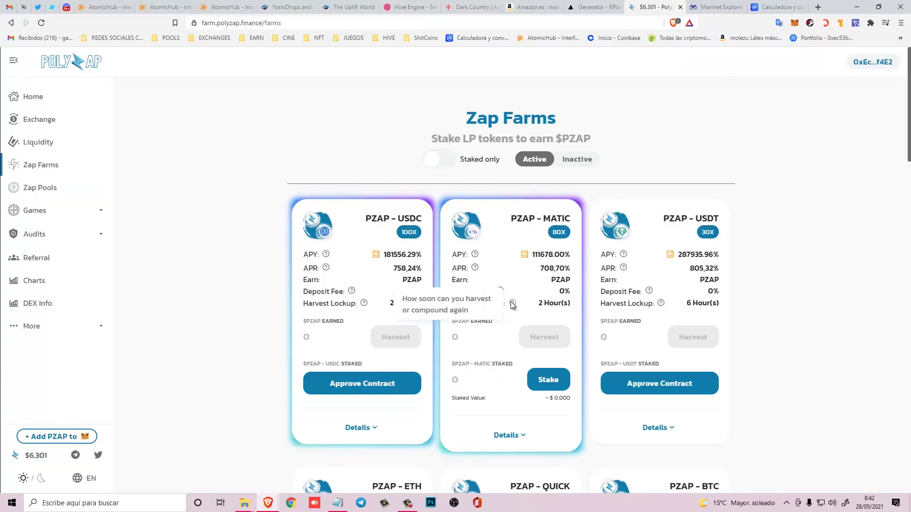
{"action": "left_click", "coordinate": [548, 378]}
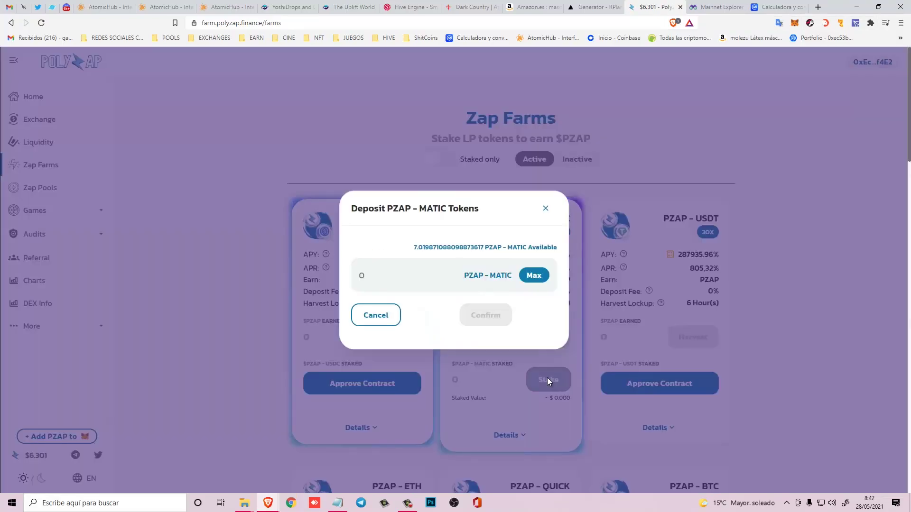
{"action": "left_click", "coordinate": [527, 273]}
{"action": "left_click", "coordinate": [485, 319]}
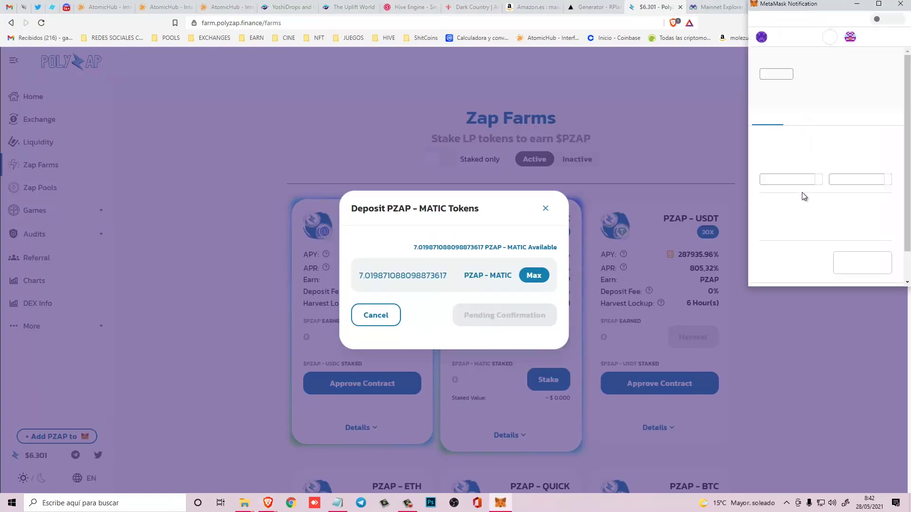
{"action": "scroll", "coordinate": [861, 226], "scroll_direction": "down", "scroll_amount": 1}
{"action": "left_click", "coordinate": [870, 266]}
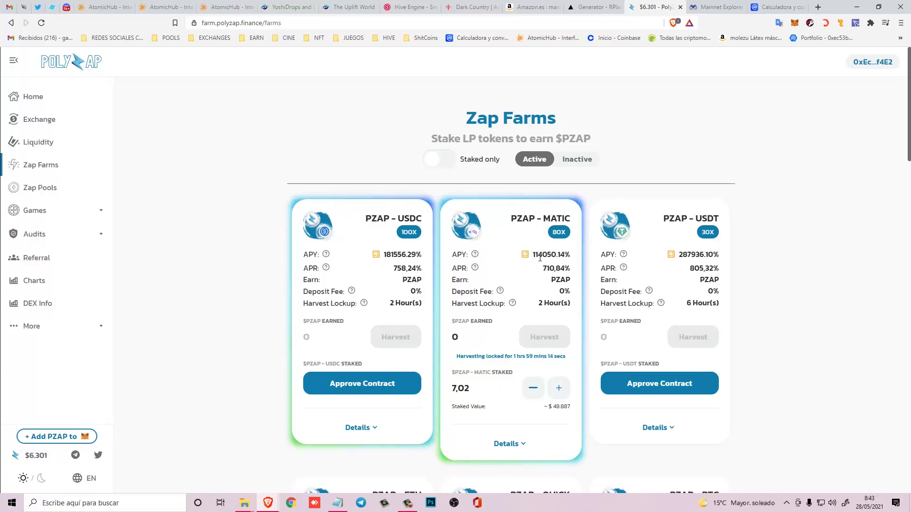
{"action": "left_click_drag", "start_coordinate": [541, 253], "coordinate": [535, 254]}
{"action": "left_click", "coordinate": [477, 310]}
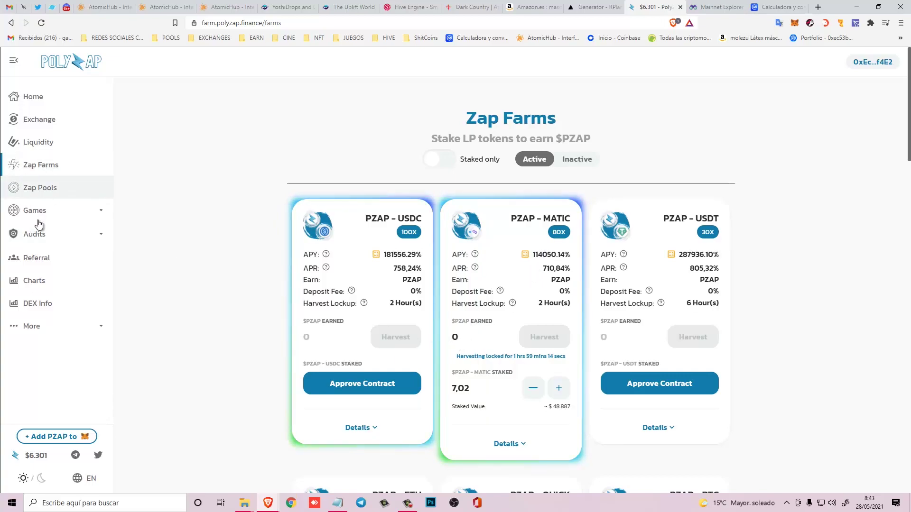
Approve the PZAP contract in Zap Pools and confirm the spending permission in MetaMask.
{"action": "left_click", "coordinate": [51, 190]}
{"action": "left_click", "coordinate": [369, 406]}
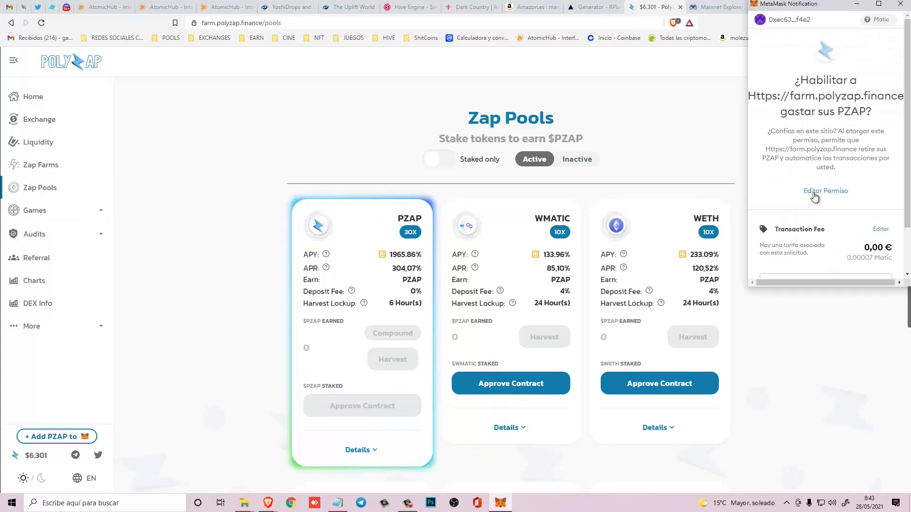
{"action": "scroll", "coordinate": [849, 233], "scroll_direction": "down", "scroll_amount": 1}
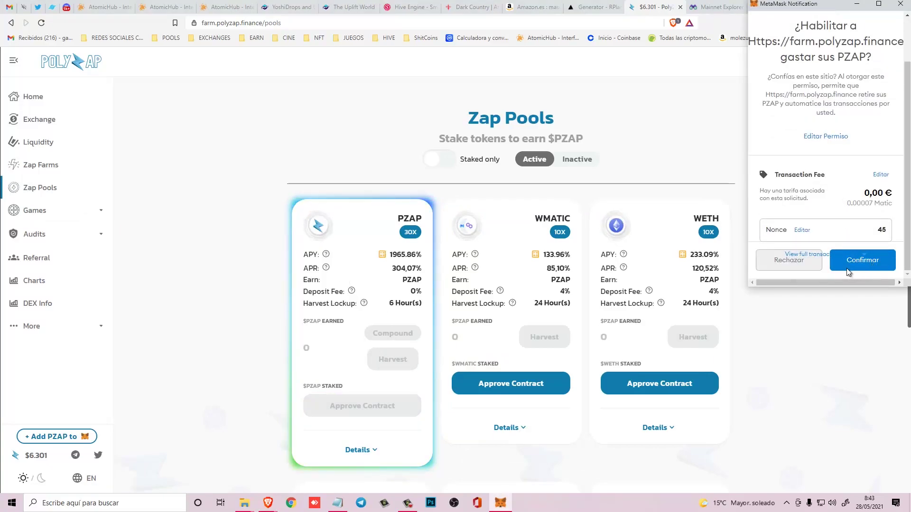
{"action": "left_click", "coordinate": [861, 255]}
{"action": "left_click", "coordinate": [863, 256]}
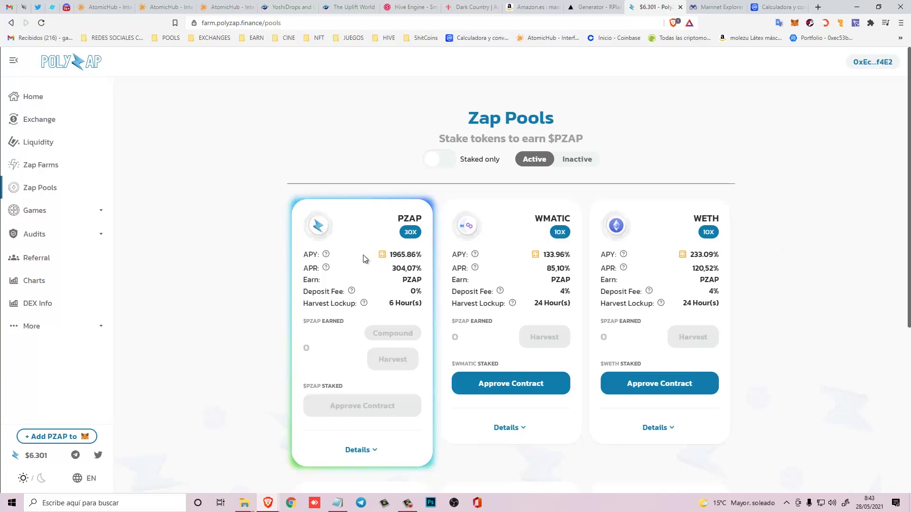
Stake the maximum available PZAP in the PZAP pool with MetaMask confirmation, and check the remaining wallet balances.
{"action": "mouse_move", "coordinate": [327, 254]}
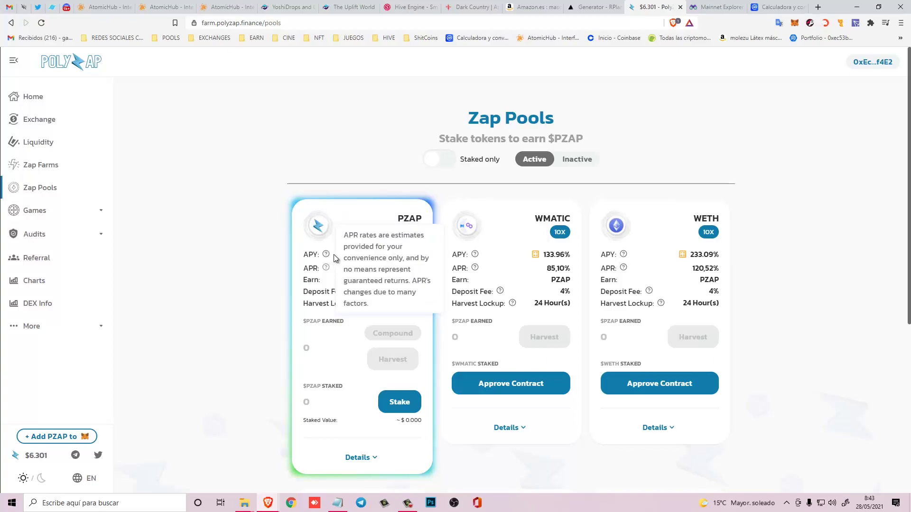
{"action": "left_click", "coordinate": [396, 402]}
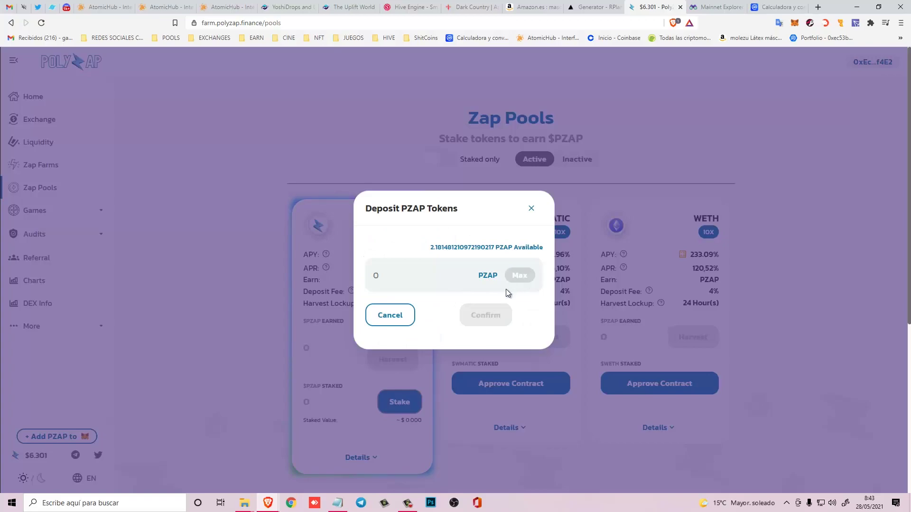
{"action": "left_click", "coordinate": [516, 277]}
{"action": "left_click", "coordinate": [481, 317]}
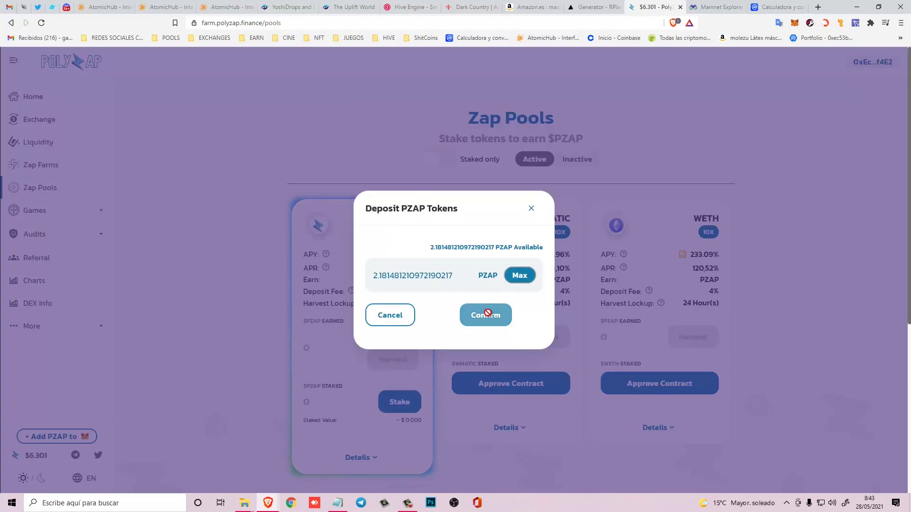
{"action": "left_click", "coordinate": [483, 315]}
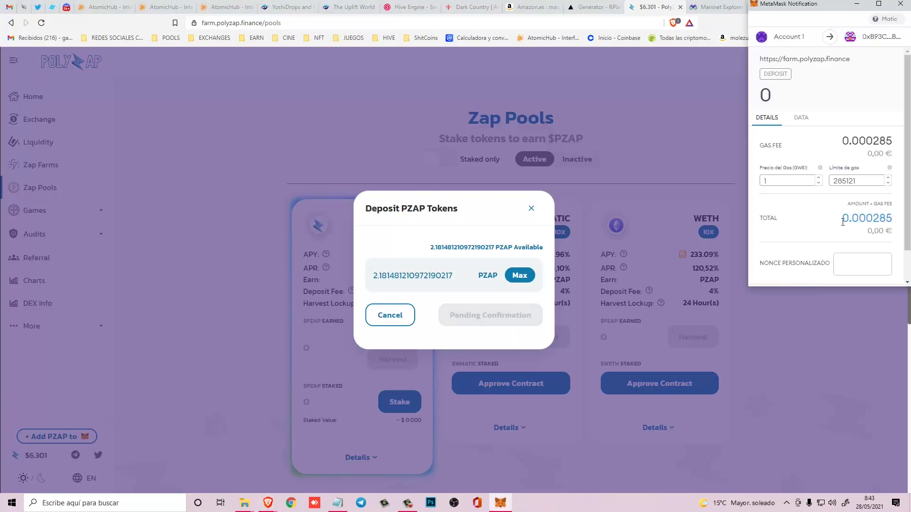
{"action": "scroll", "coordinate": [846, 227], "scroll_direction": "down", "scroll_amount": 1}
{"action": "left_click", "coordinate": [857, 268]}
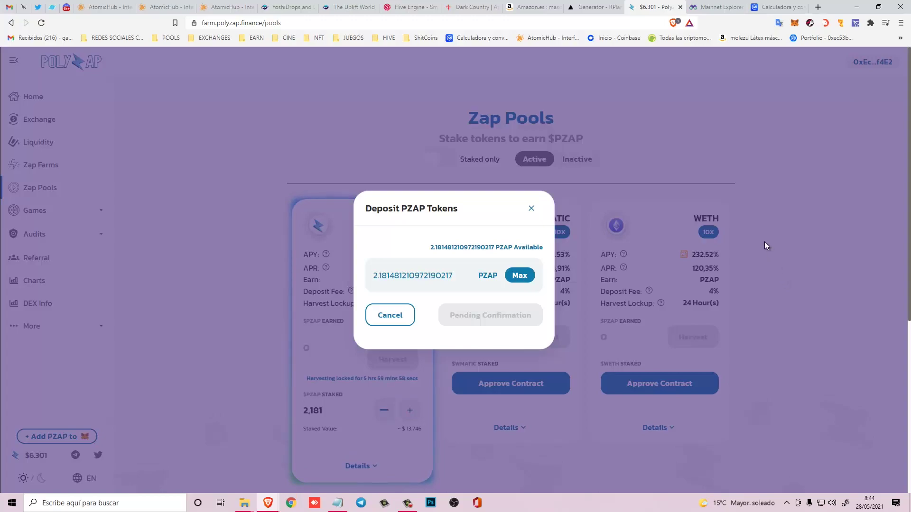
{"action": "left_click", "coordinate": [795, 24]}
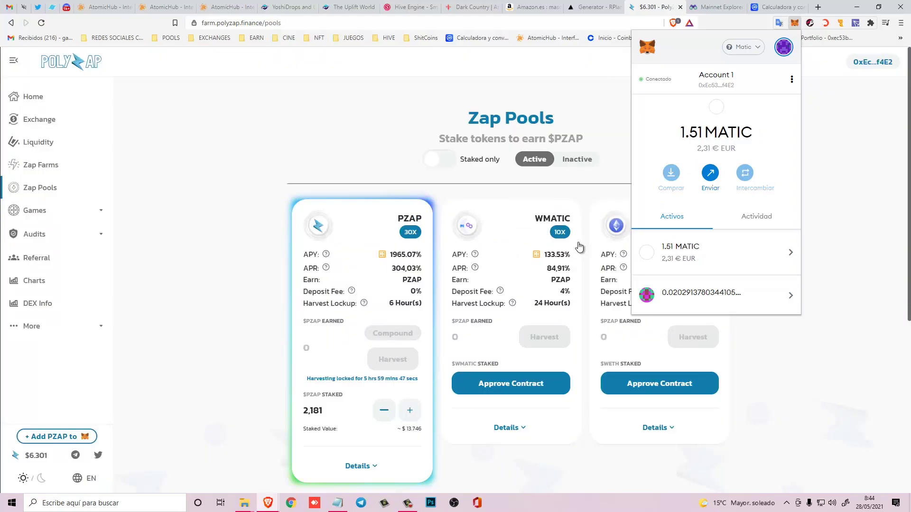
{"action": "left_click", "coordinate": [869, 145]}
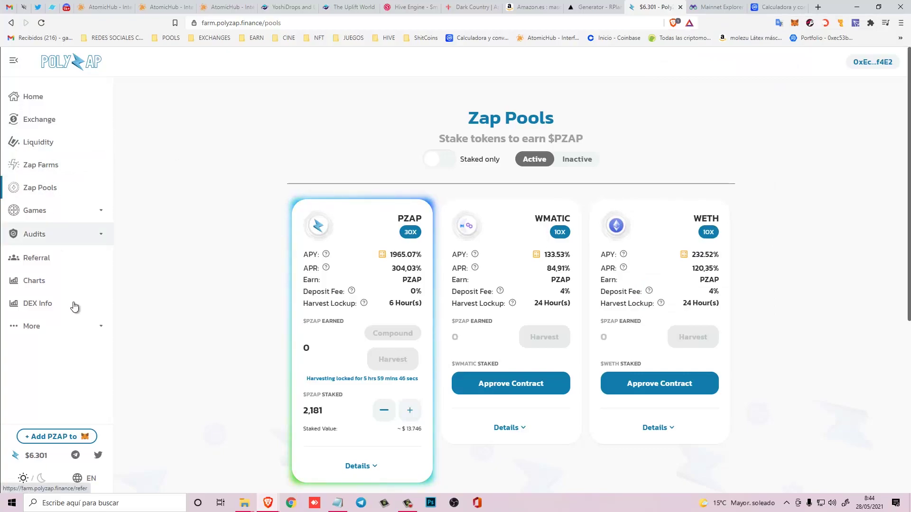
Review PolyZap's referral program page and the list of available games.
{"action": "left_click", "coordinate": [55, 264]}
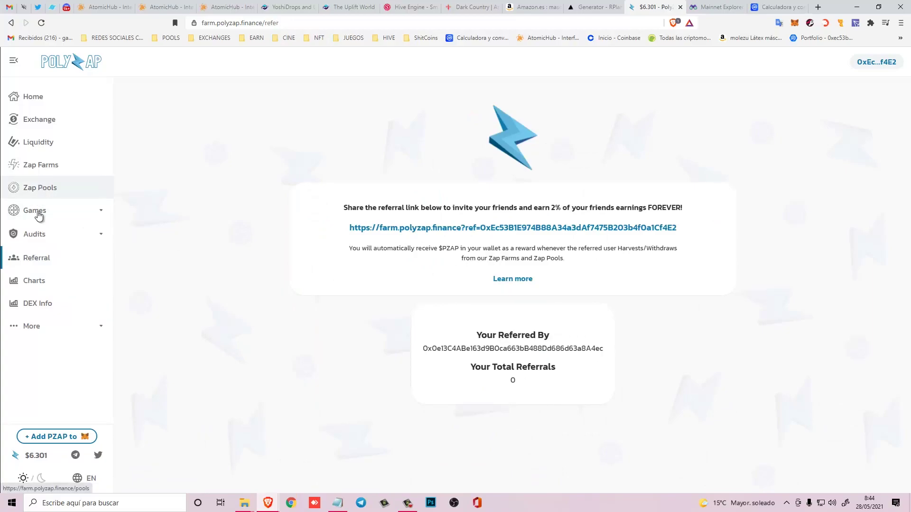
{"action": "left_click", "coordinate": [59, 214]}
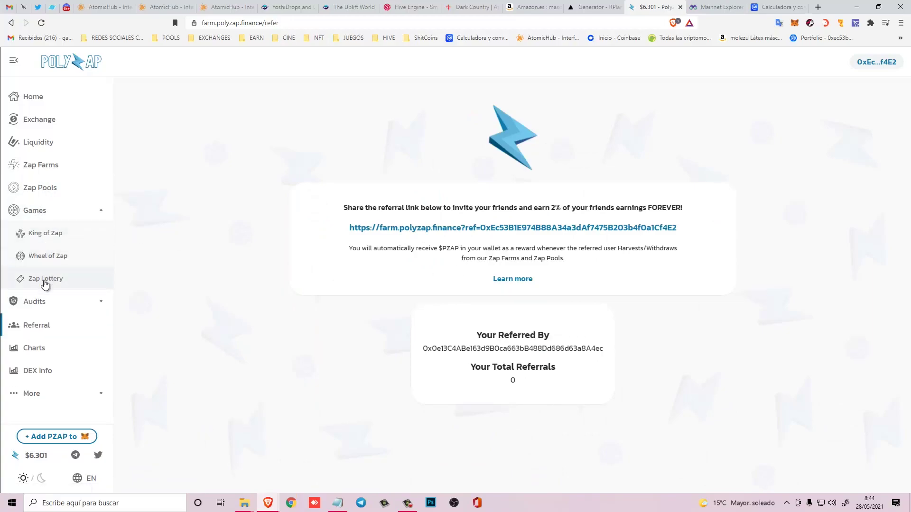
{"action": "left_click", "coordinate": [45, 211]}
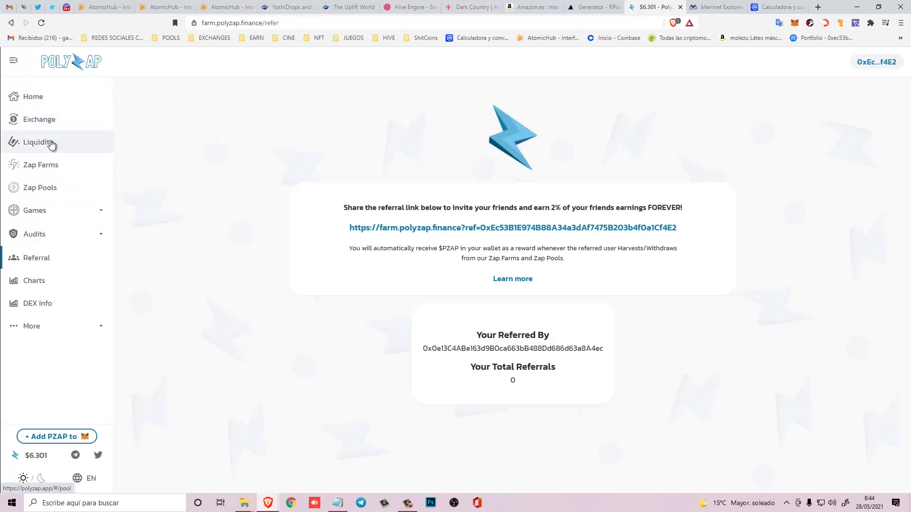
Look at the available audits, view the Audits documentation page, and return to the referral page.
{"action": "left_click", "coordinate": [74, 236]}
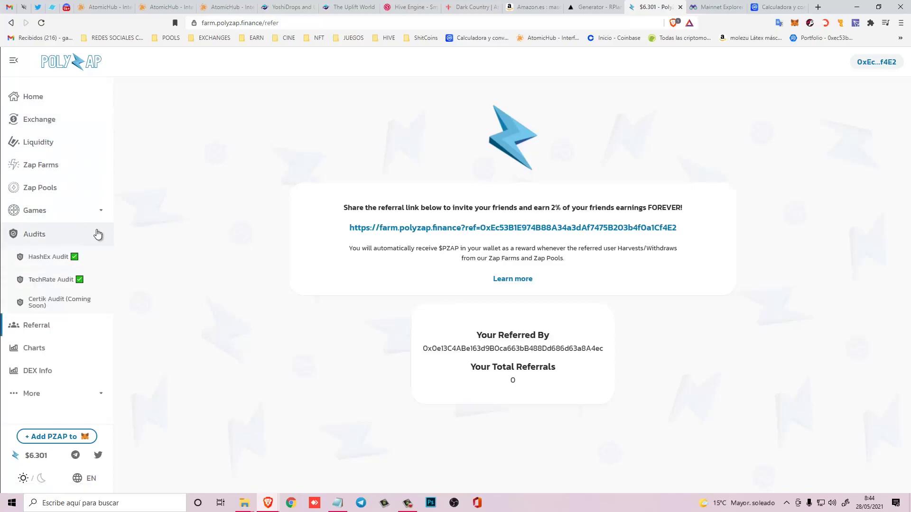
{"action": "left_click", "coordinate": [51, 302]}
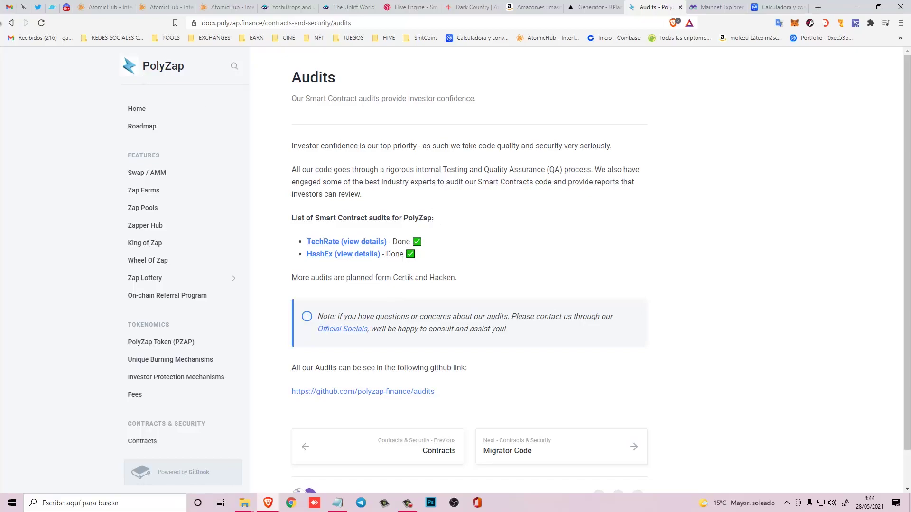
{"action": "left_click", "coordinate": [12, 23]}
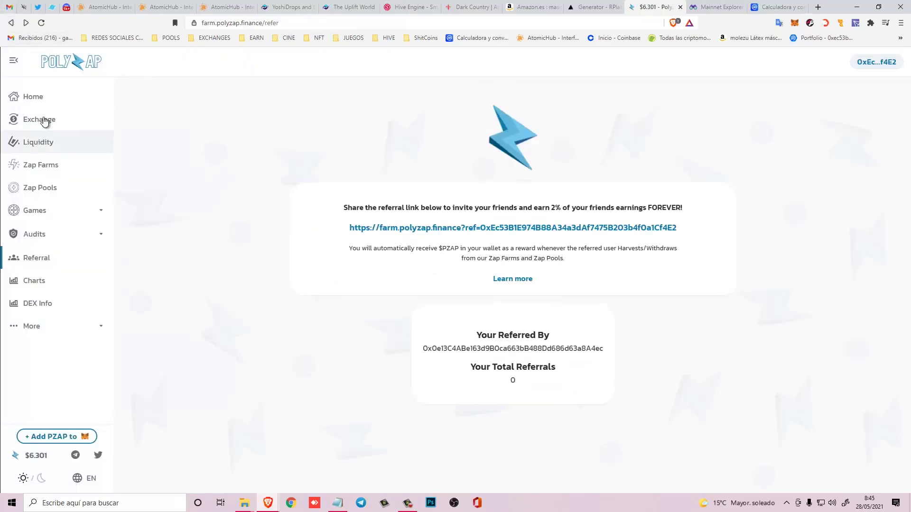
Look through the PolyZap home page, including its Farms & Pools summary and game cards.
{"action": "left_click", "coordinate": [34, 96]}
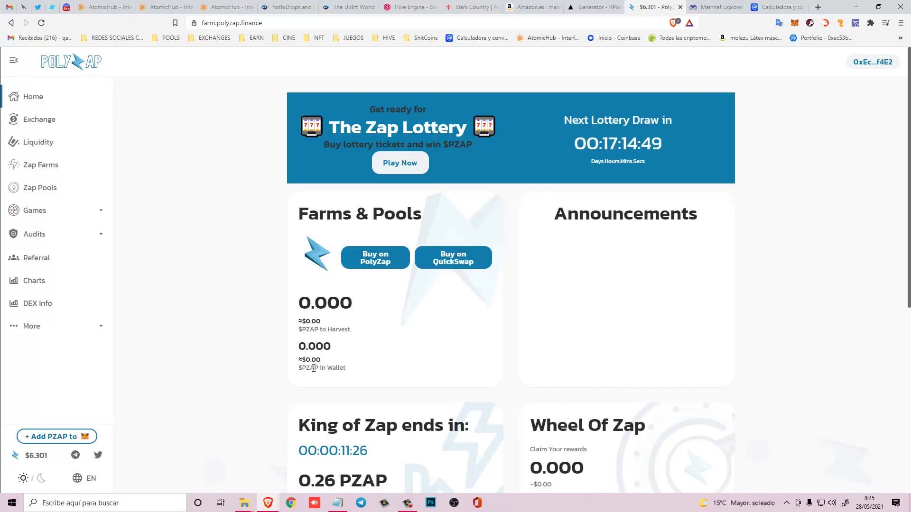
{"action": "scroll", "coordinate": [366, 348], "scroll_direction": "down", "scroll_amount": 3}
{"action": "scroll", "coordinate": [346, 337], "scroll_direction": "up", "scroll_amount": 3}
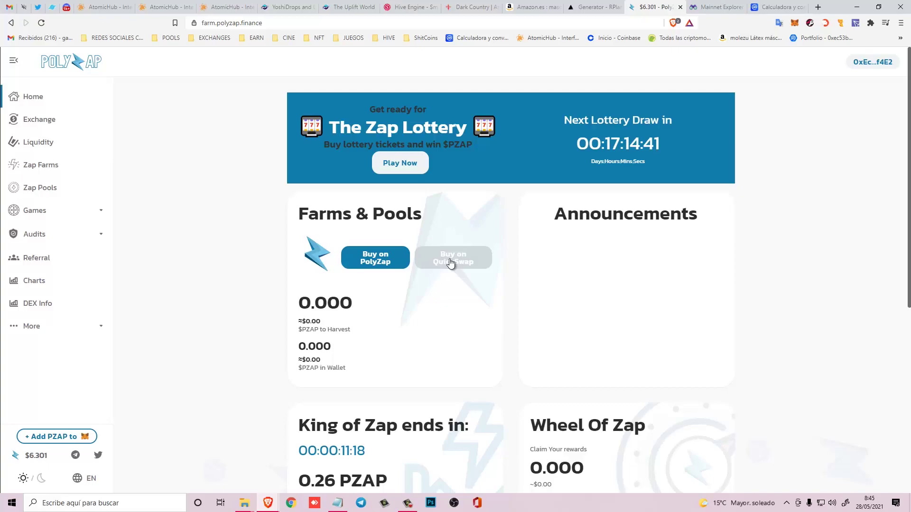
Open the option to buy PZAP on PolyZap and accept the imported-token warning for USDC and PZAP.
{"action": "left_click", "coordinate": [377, 254]}
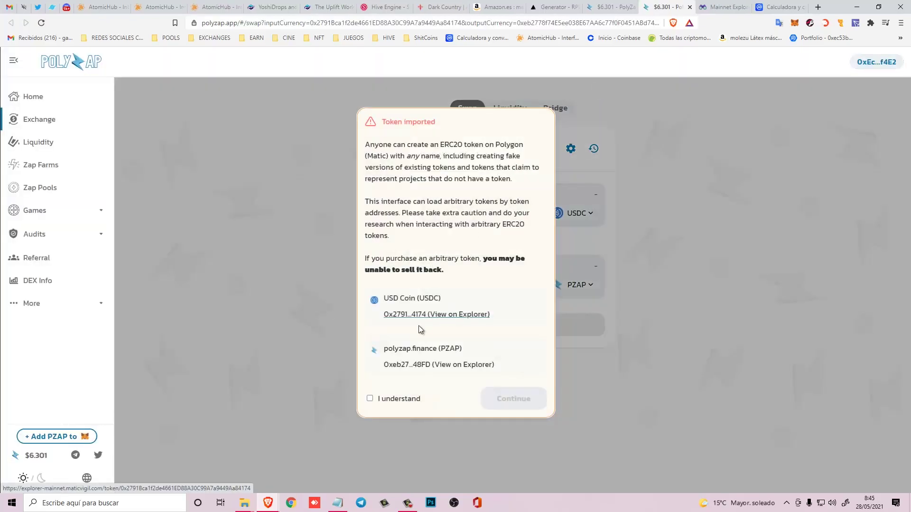
{"action": "left_click", "coordinate": [371, 400]}
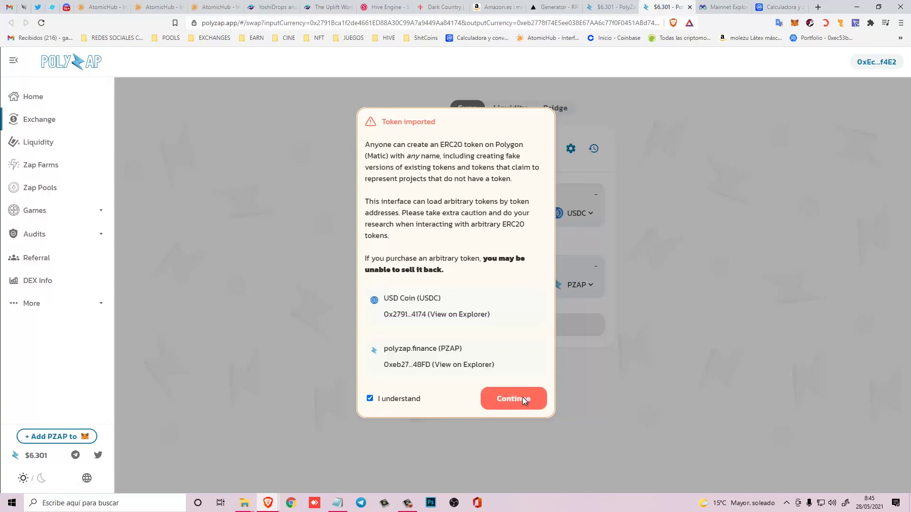
{"action": "left_click", "coordinate": [522, 397]}
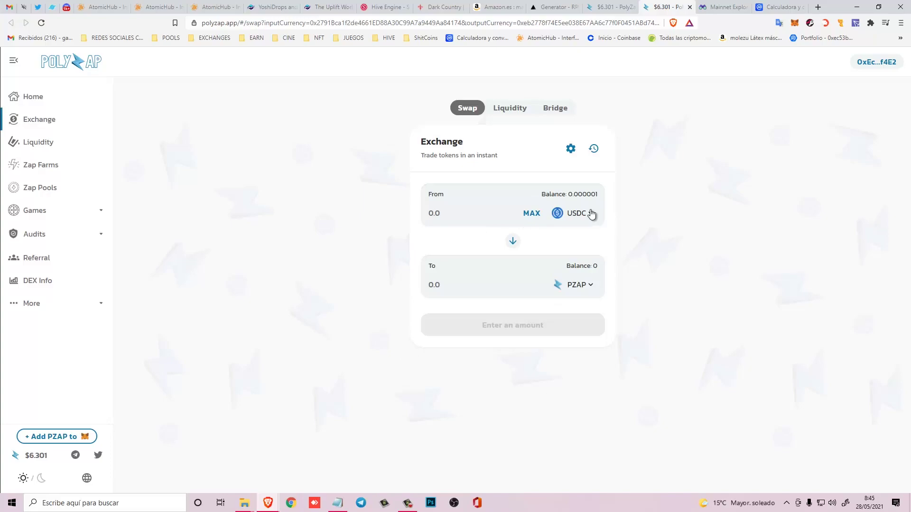
Return to the PolyZap home page, switch the site to the dark theme, and open Zap Farms.
{"action": "left_click", "coordinate": [38, 97]}
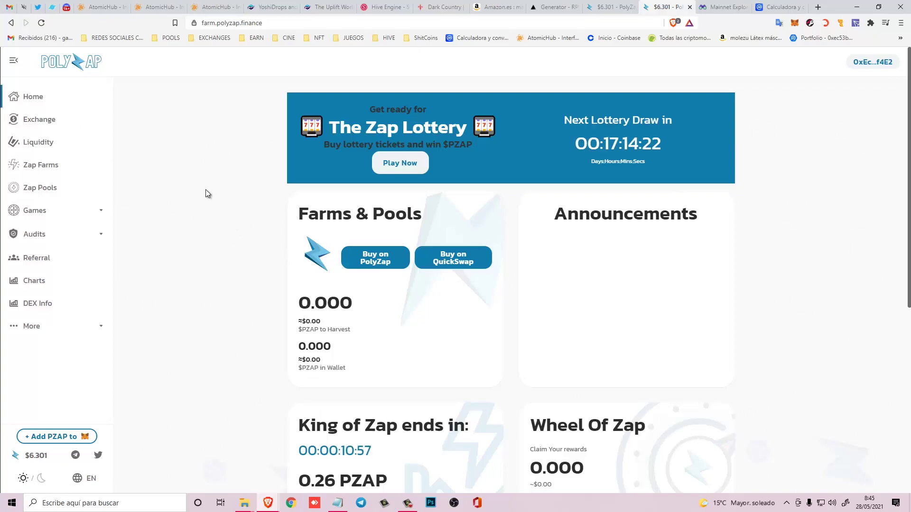
{"action": "left_click", "coordinate": [39, 480]}
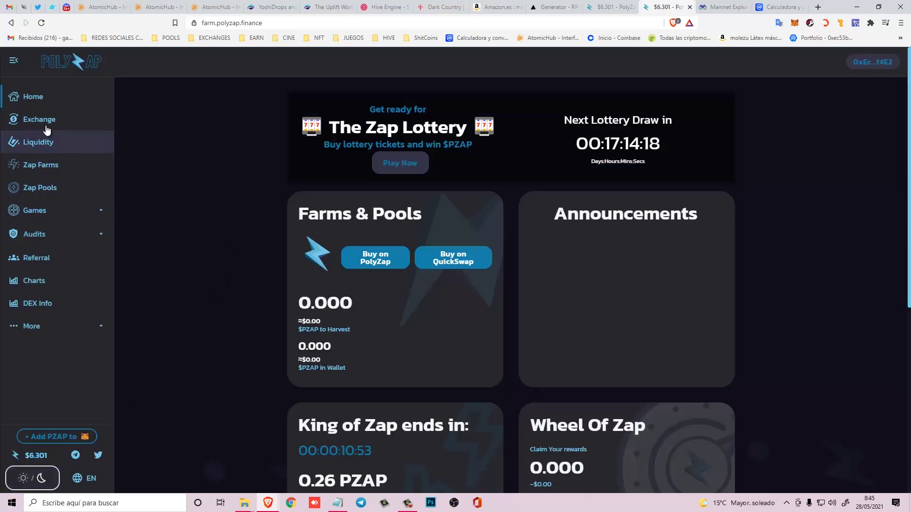
{"action": "left_click", "coordinate": [53, 165]}
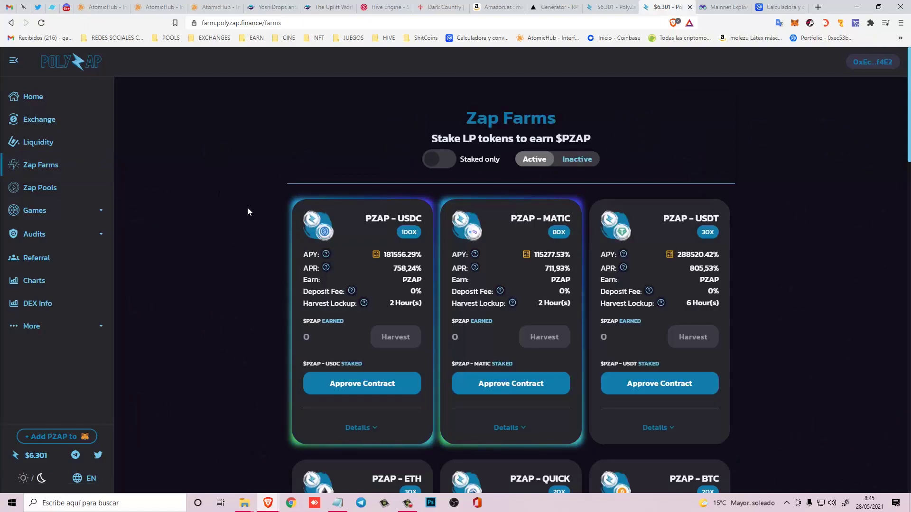